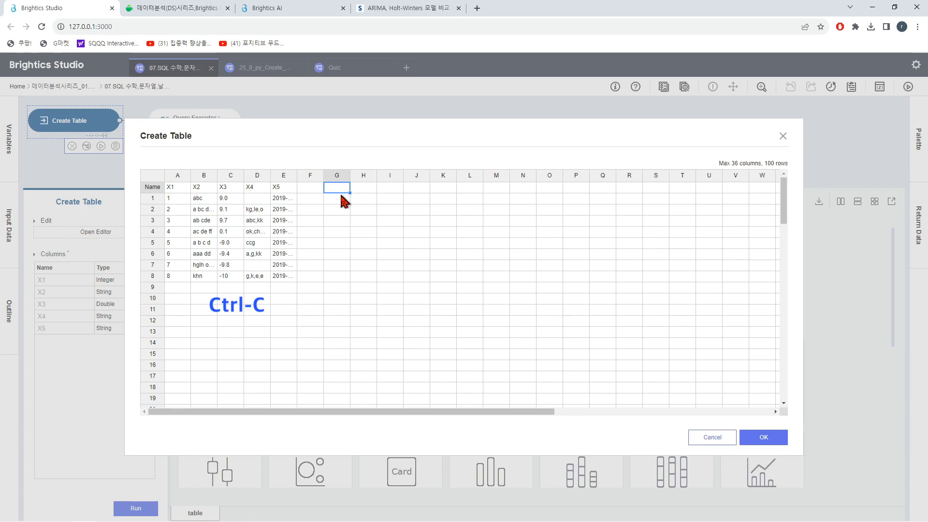
{"action": "key", "text": "ctrl+v"}
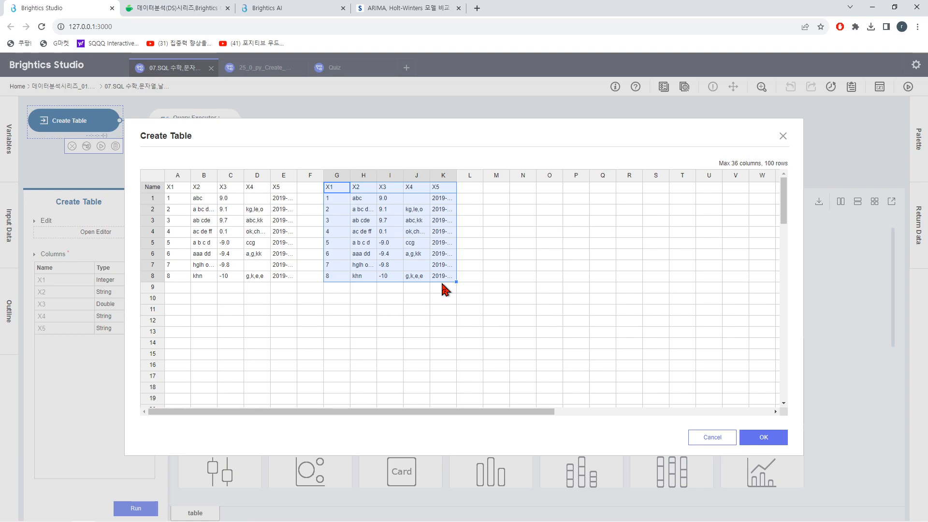
{"action": "key", "text": "Delete"}
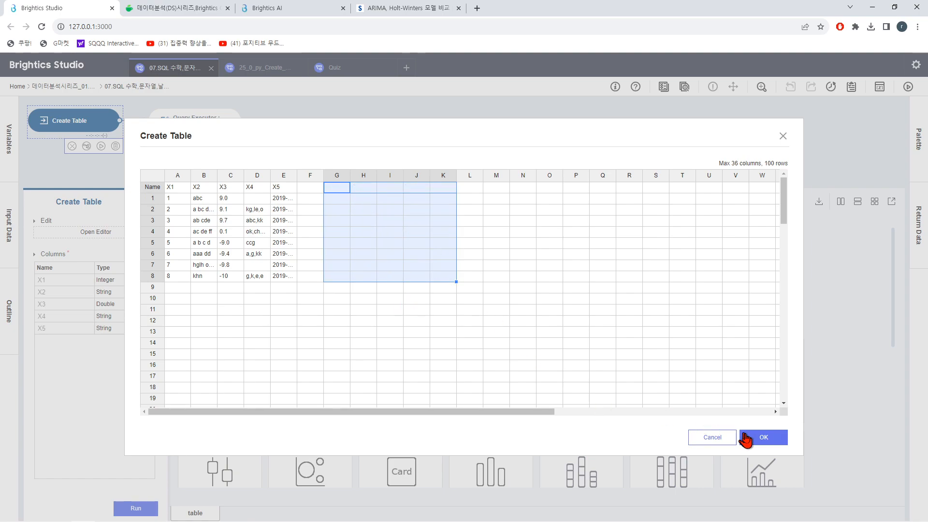
{"action": "left_click", "coordinate": [726, 436]}
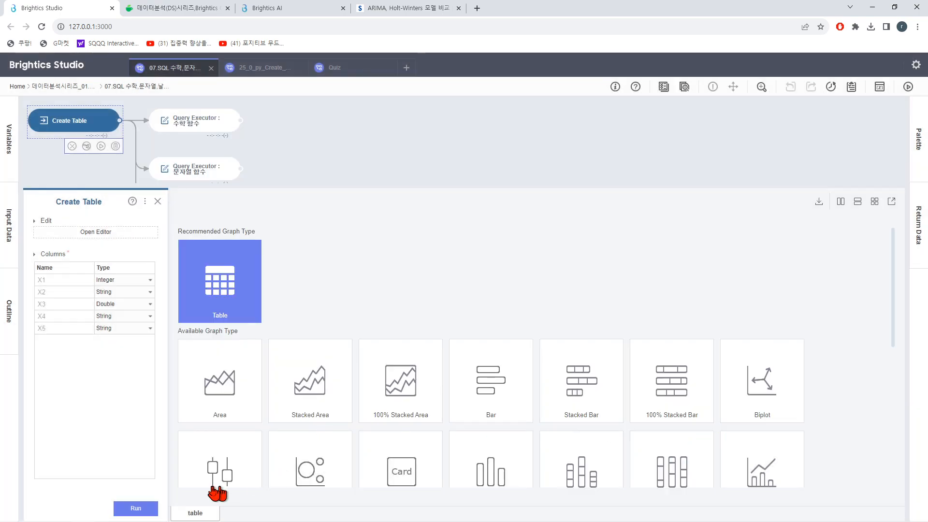
Step: Run the Create Table function and widen the X5 column of its output table to fit the full date values
{"action": "left_click", "coordinate": [136, 508]}
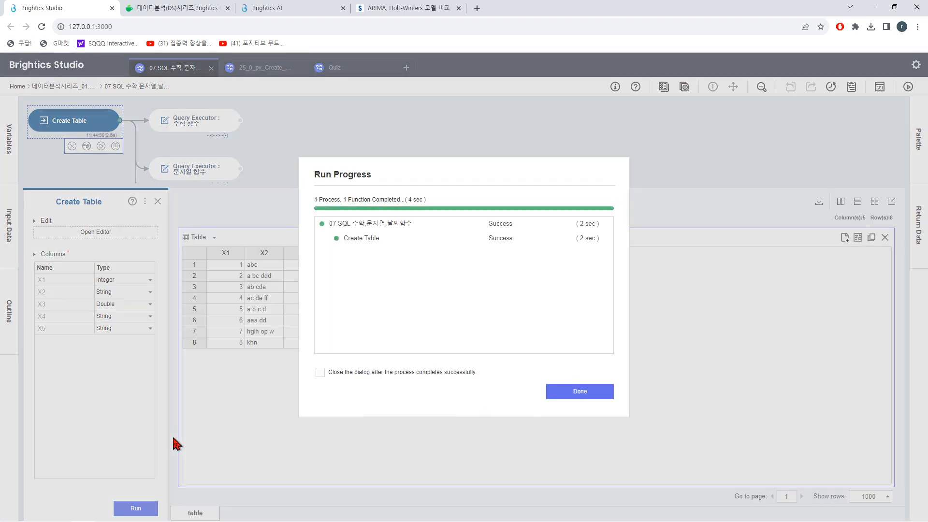
{"action": "left_click", "coordinate": [575, 392]}
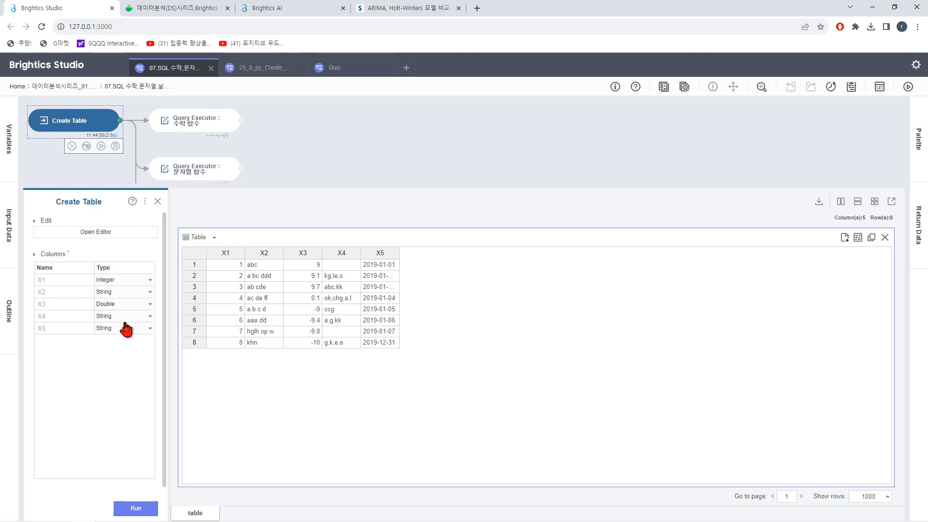
{"action": "double_click", "coordinate": [399, 253]}
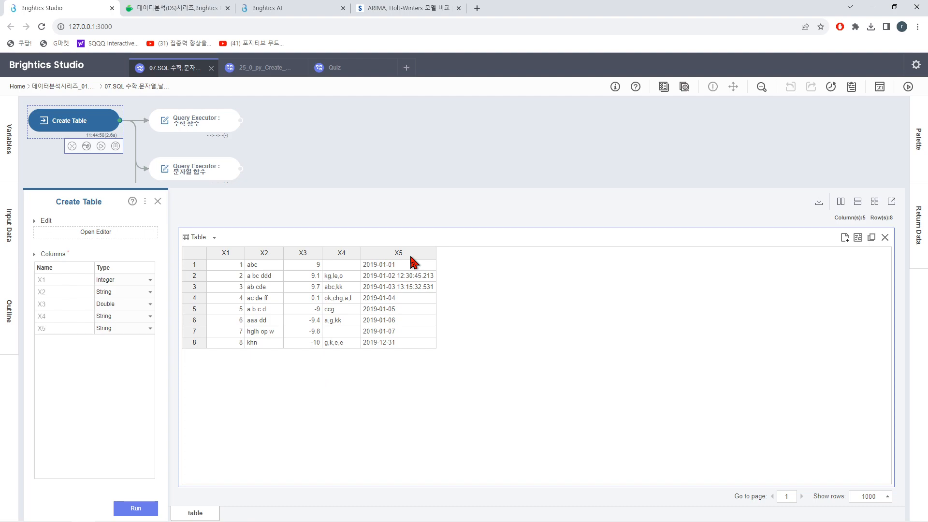
Step: Test-run the math-function query of the 수학 함수 Query Executor inside its SQL editor, review the preview and accept the editor
{"action": "mouse_move", "coordinate": [215, 131]}
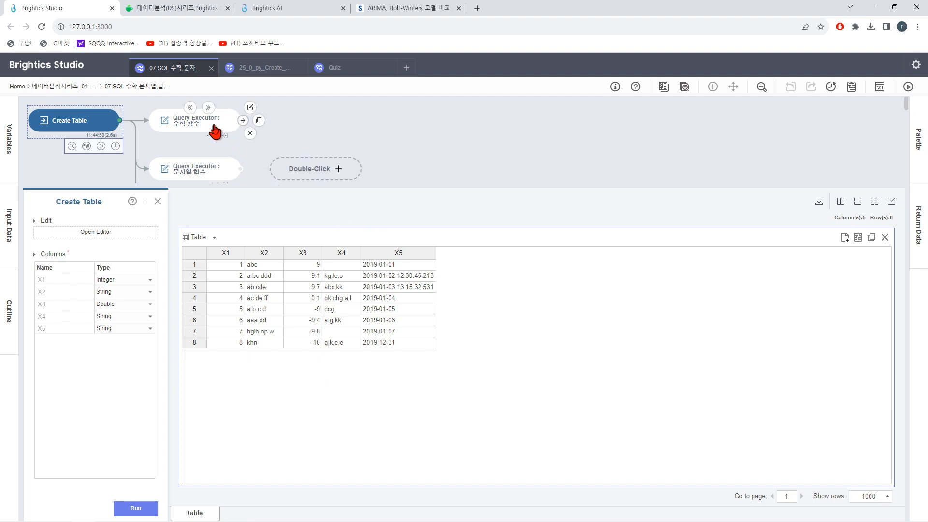
{"action": "left_click", "coordinate": [215, 132]}
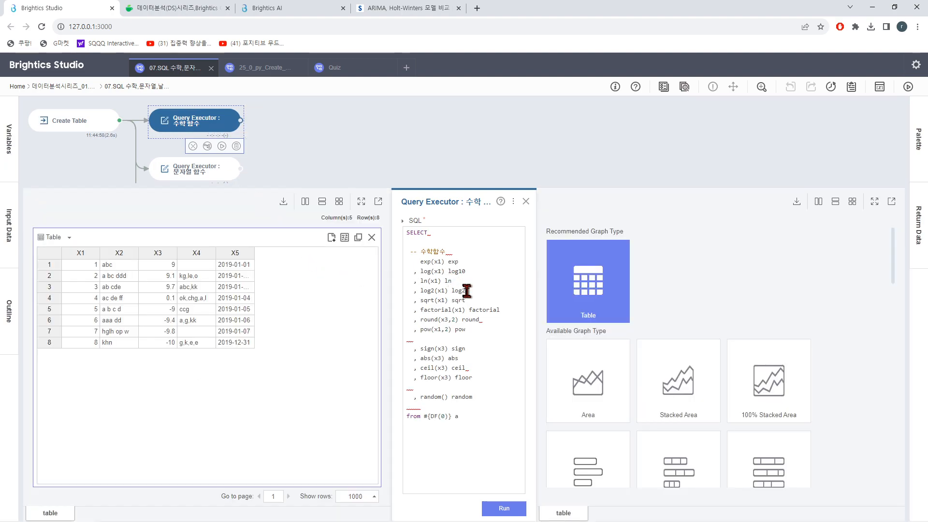
{"action": "left_click", "coordinate": [471, 352]}
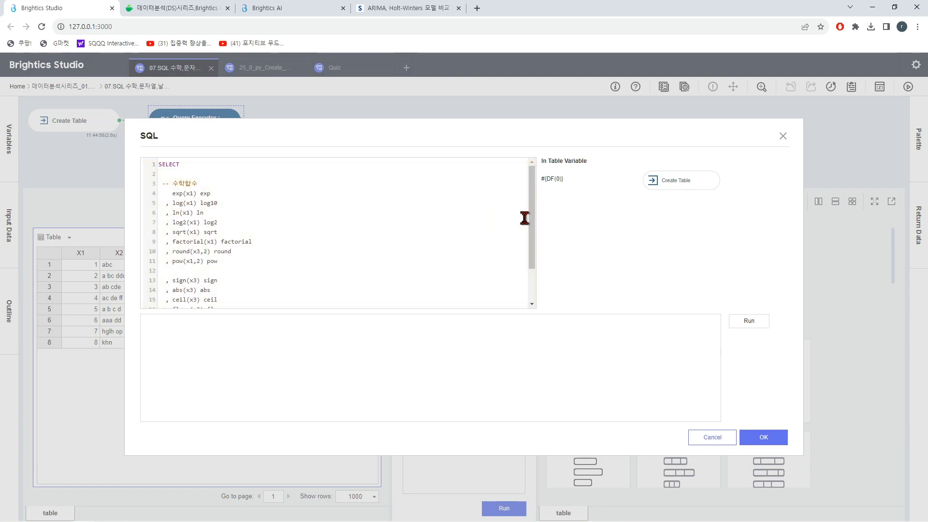
{"action": "scroll", "coordinate": [533, 224], "scroll_direction": "down", "scroll_amount": 2}
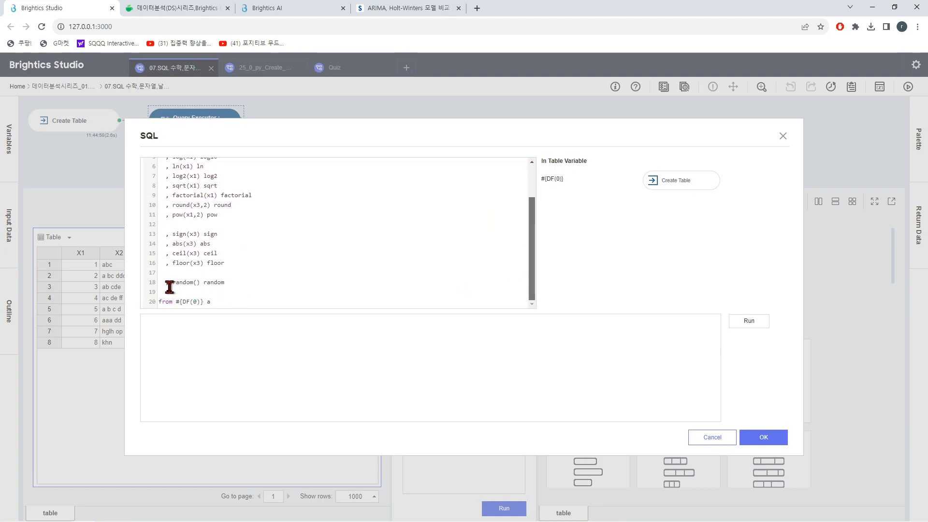
{"action": "left_click", "coordinate": [748, 322]}
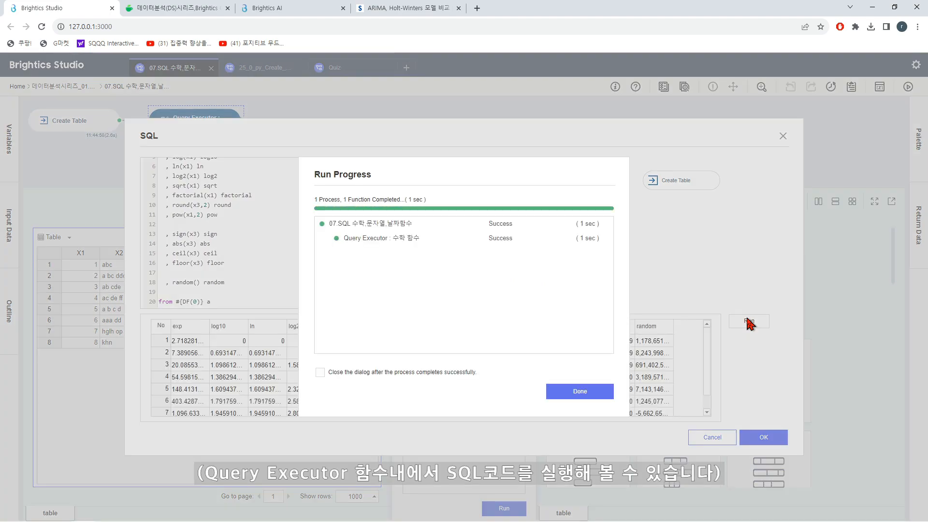
{"action": "left_click", "coordinate": [579, 392]}
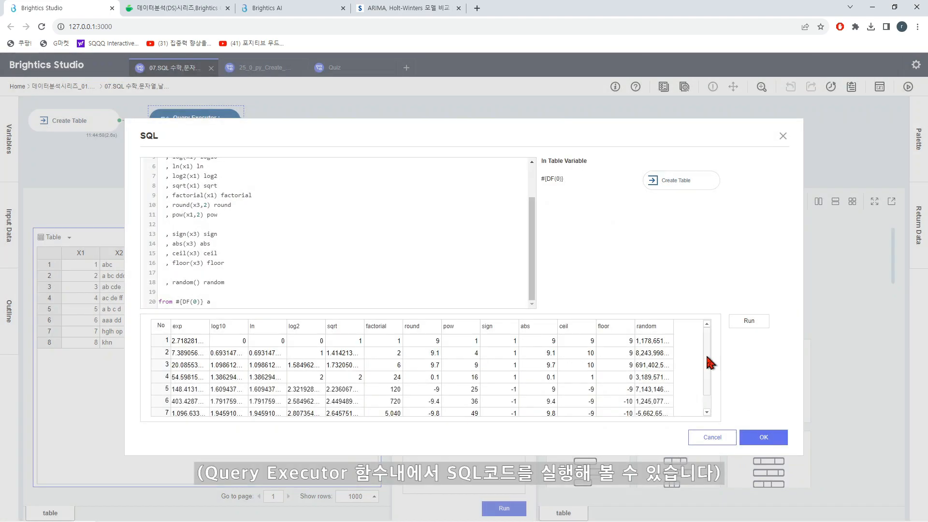
{"action": "scroll", "coordinate": [710, 391], "scroll_direction": "down", "scroll_amount": 1}
{"action": "scroll", "coordinate": [710, 391], "scroll_direction": "up", "scroll_amount": 1}
{"action": "left_click", "coordinate": [747, 438]}
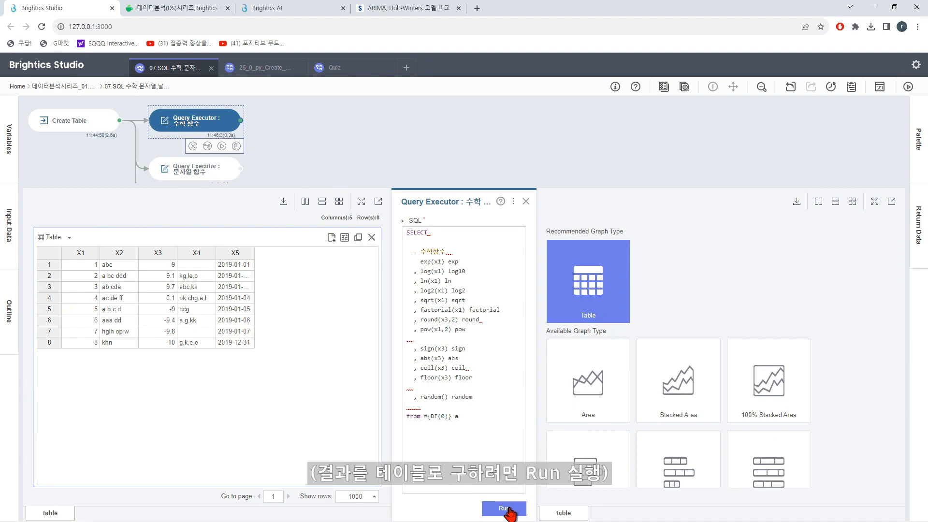
Step: Run the 수학 함수 Query Executor, inspect its enlarged result table with the random column widened, and close the function's view
{"action": "left_click", "coordinate": [504, 508]}
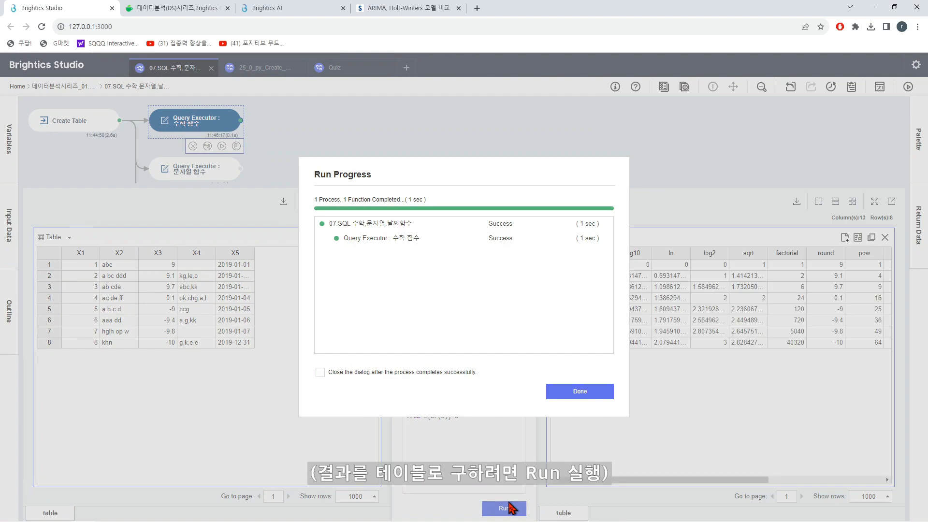
{"action": "left_click", "coordinate": [572, 392]}
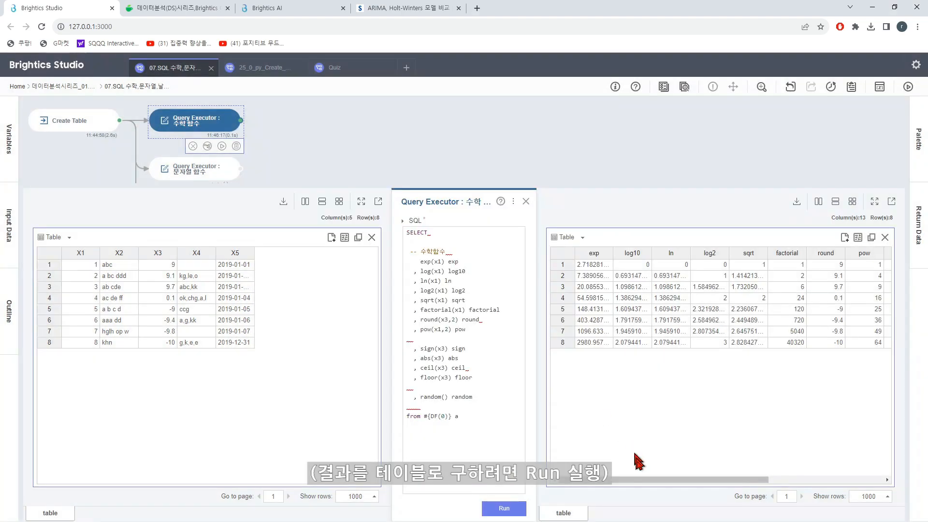
{"action": "left_click_drag", "start_coordinate": [649, 479], "coordinate": [793, 472]}
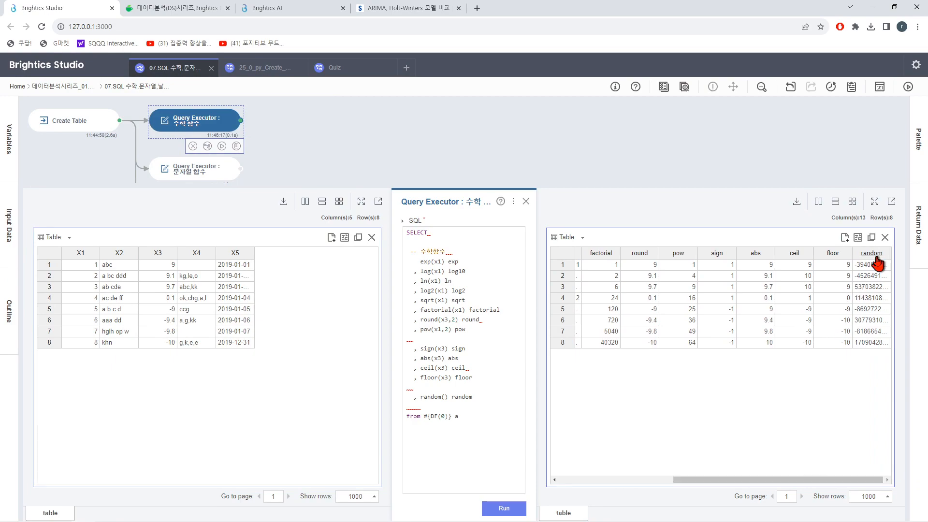
{"action": "left_click", "coordinate": [875, 202]}
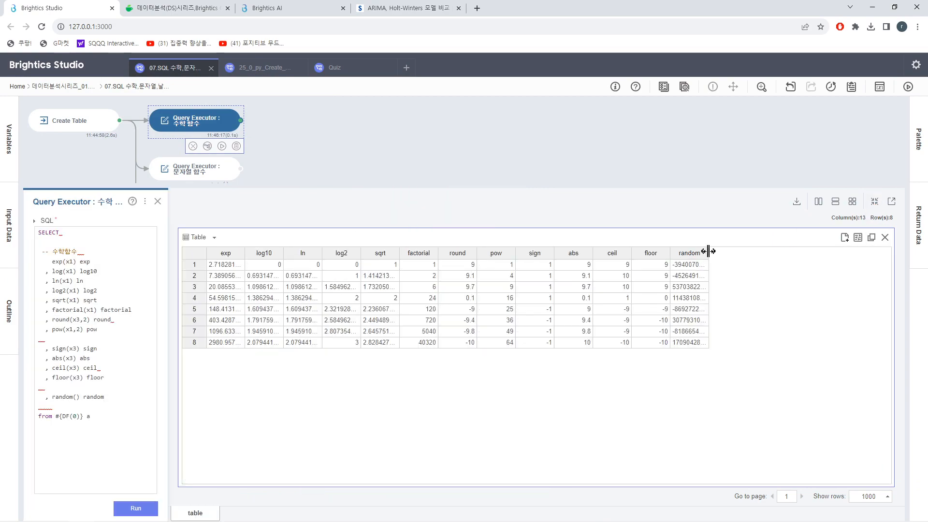
{"action": "left_click_drag", "start_coordinate": [709, 252], "coordinate": [784, 252]}
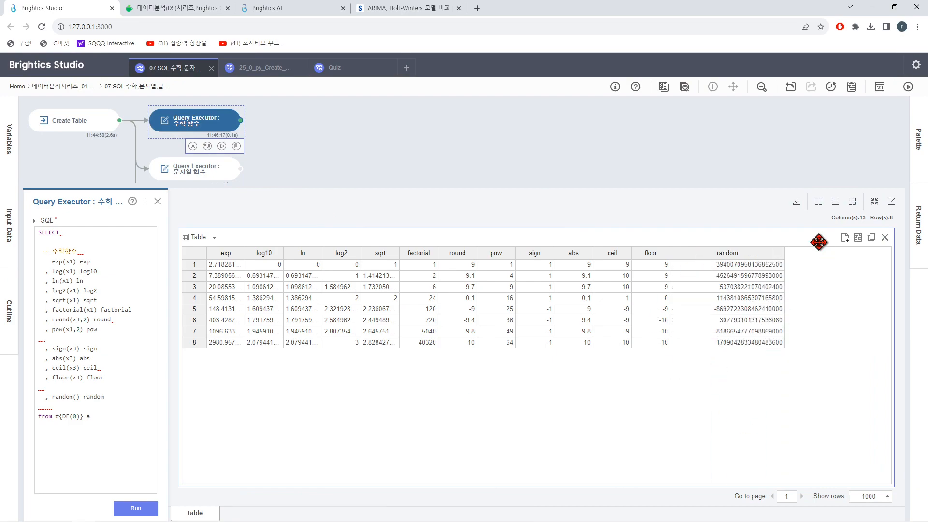
{"action": "left_click", "coordinate": [157, 201]}
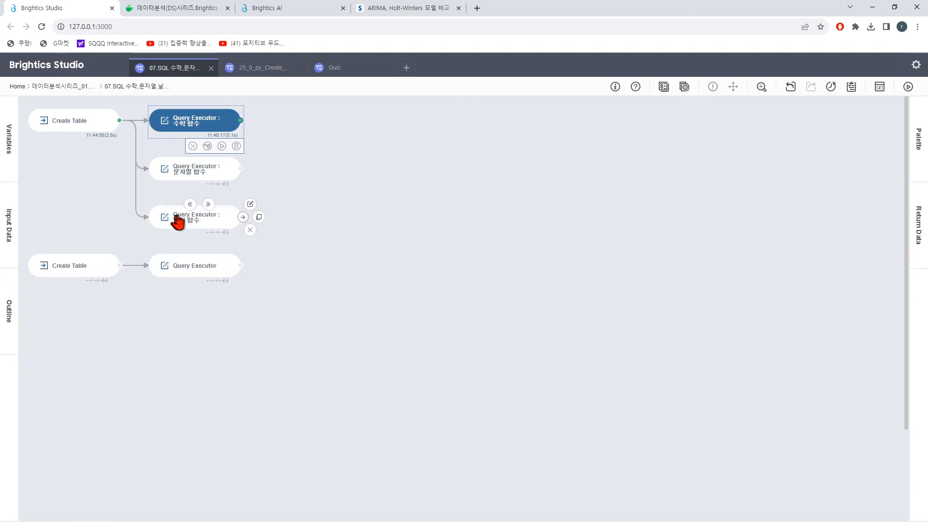
Step: Run the 문자열 함수 Query Executor to produce its string-function result table
{"action": "left_click", "coordinate": [196, 180]}
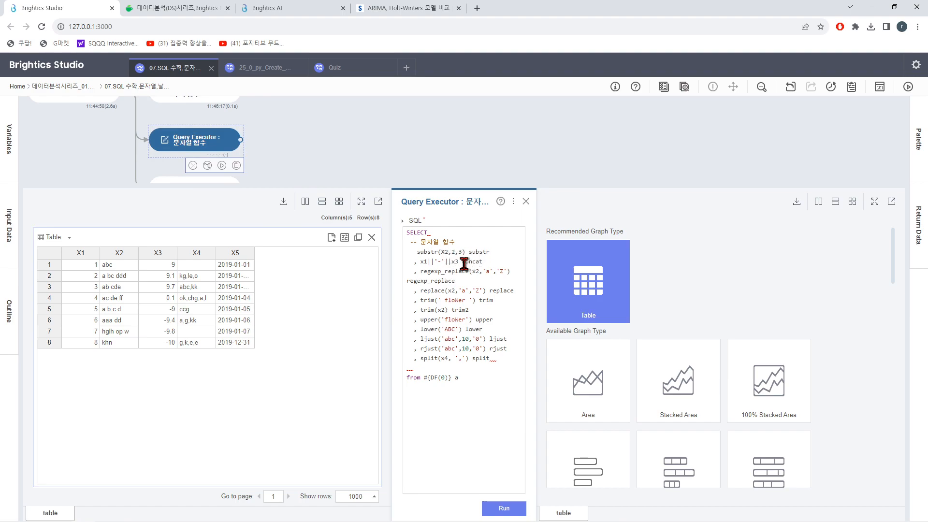
{"action": "left_click", "coordinate": [504, 509]}
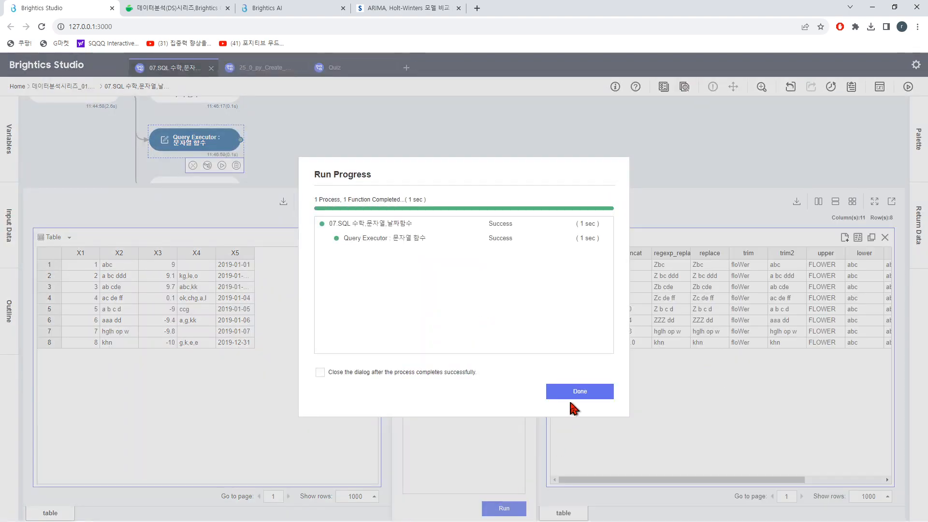
{"action": "left_click", "coordinate": [580, 392]}
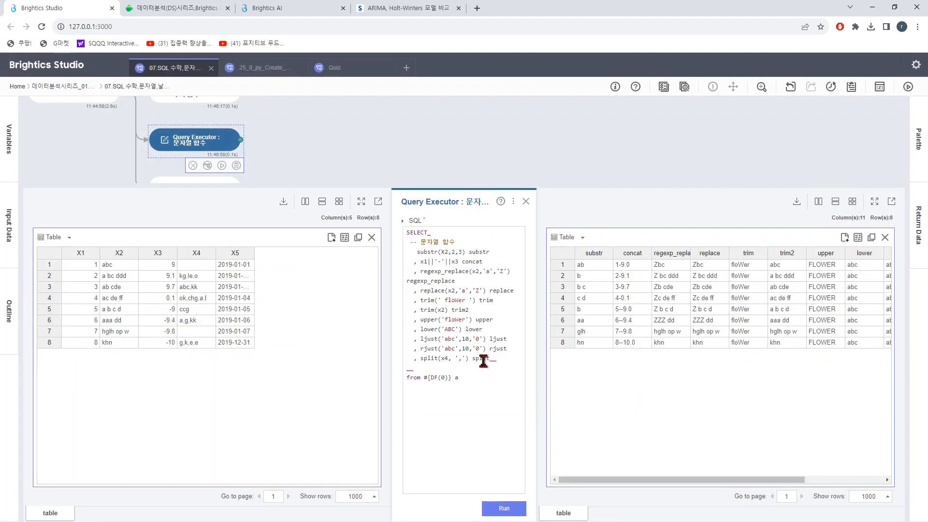
Step: Examine the string-function results and the SQL lines from substr to split in the editor, and close the 문자열 함수 function
{"action": "left_click", "coordinate": [441, 299]}
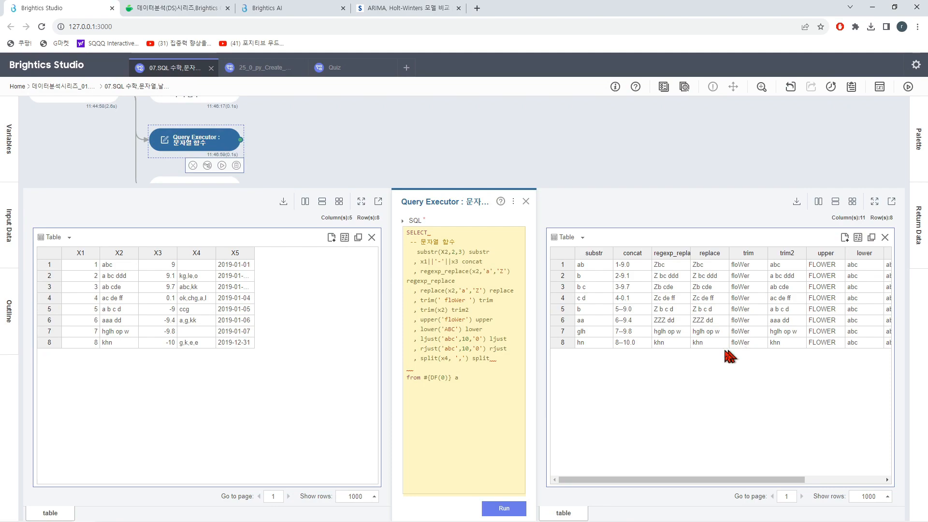
{"action": "left_click_drag", "start_coordinate": [759, 481], "coordinate": [697, 483]}
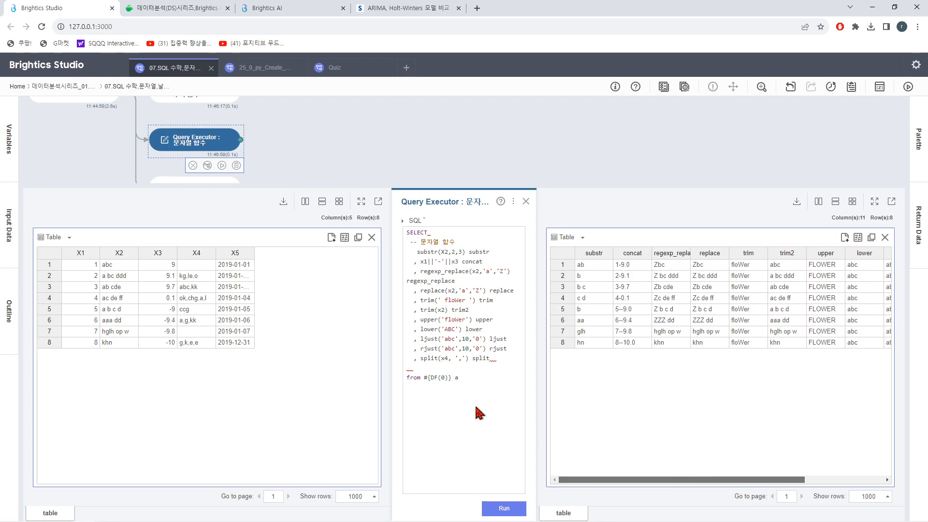
{"action": "left_click", "coordinate": [462, 335]}
{"action": "left_click_drag", "start_coordinate": [170, 184], "coordinate": [270, 279]}
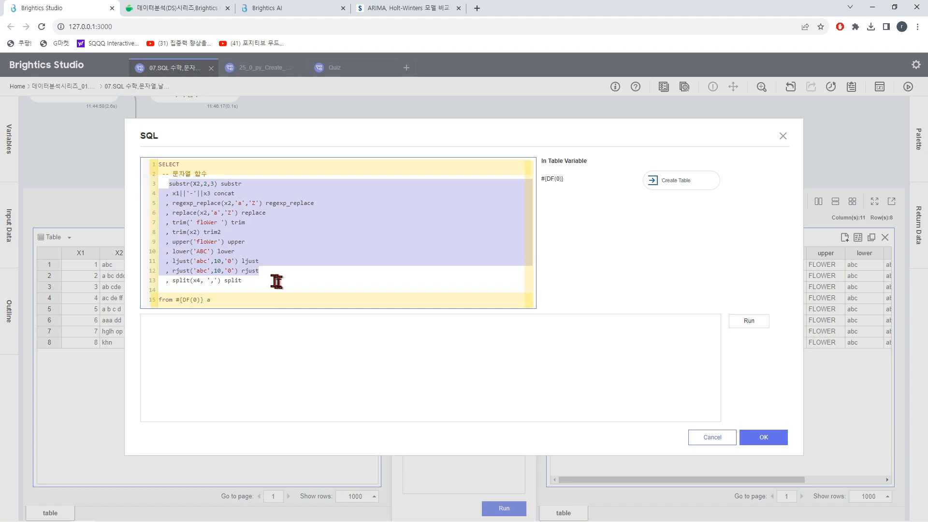
{"action": "left_click", "coordinate": [286, 284]}
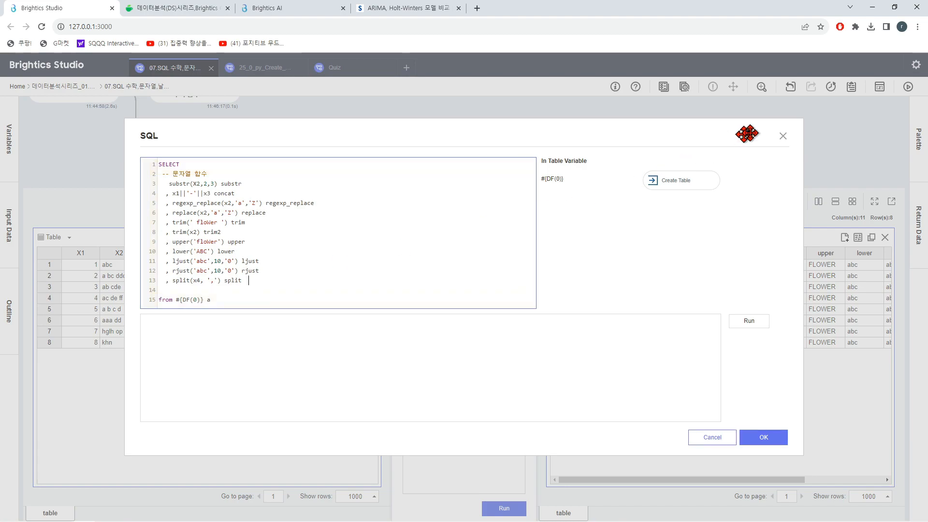
{"action": "left_click", "coordinate": [783, 137]}
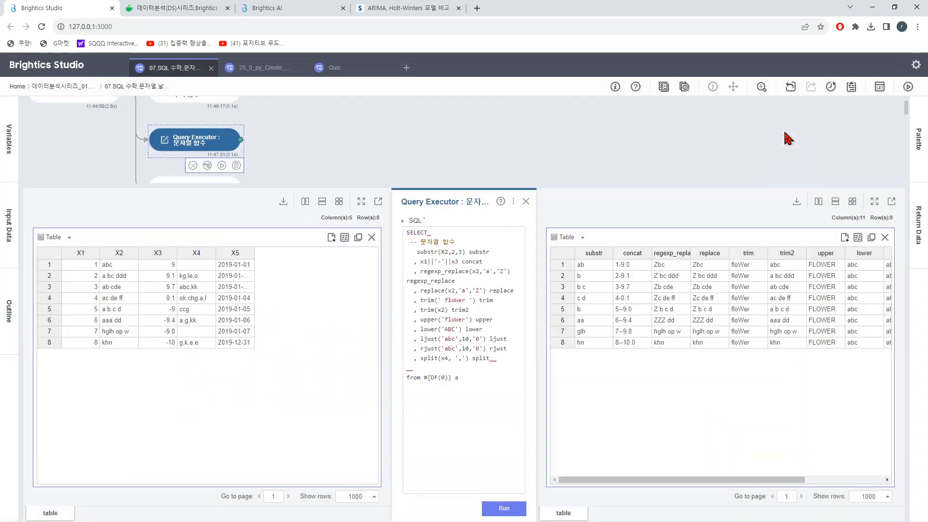
{"action": "left_click", "coordinate": [525, 201]}
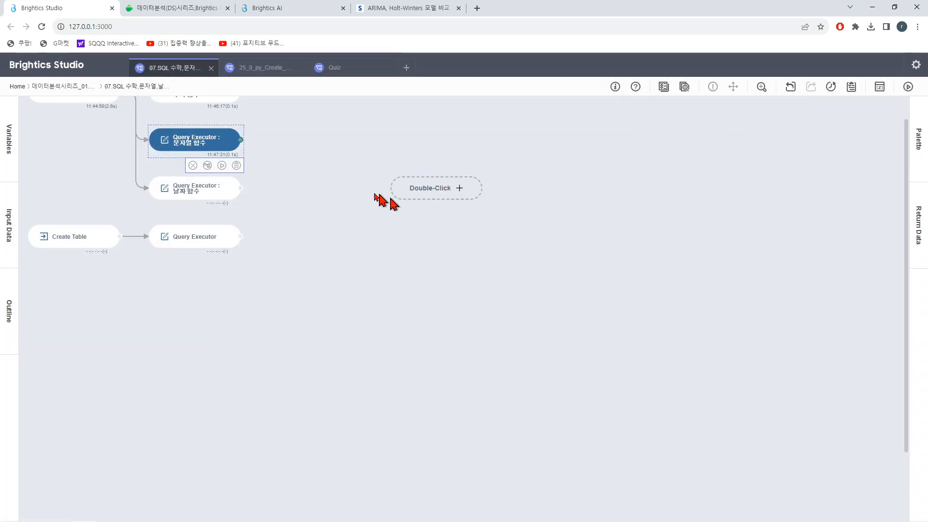
Step: Examine the date-function SQL of the 날짜 함수 Query Executor in its editor, including the strftime and date offset expressions
{"action": "left_click", "coordinate": [213, 194]}
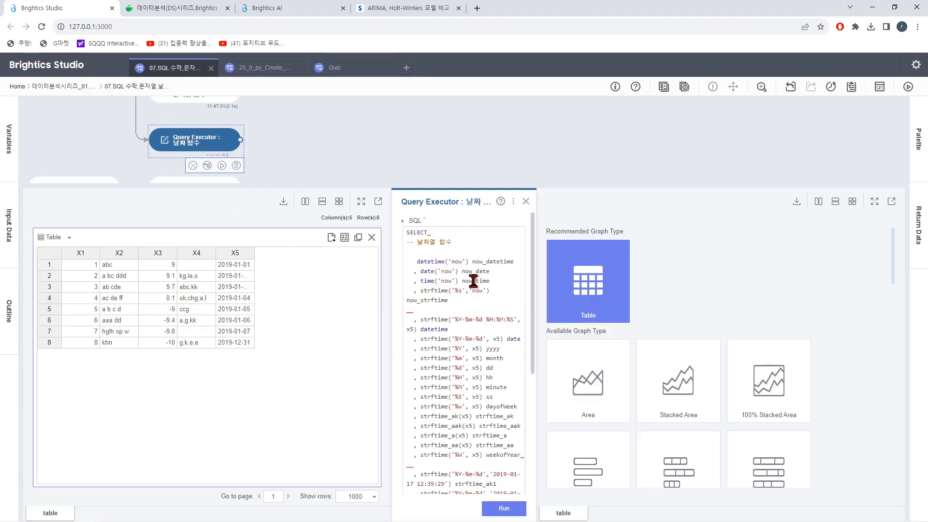
{"action": "scroll", "coordinate": [524, 336], "scroll_direction": "down", "scroll_amount": 3}
{"action": "scroll", "coordinate": [483, 431], "scroll_direction": "down", "scroll_amount": 3}
{"action": "scroll", "coordinate": [499, 419], "scroll_direction": "down", "scroll_amount": 3}
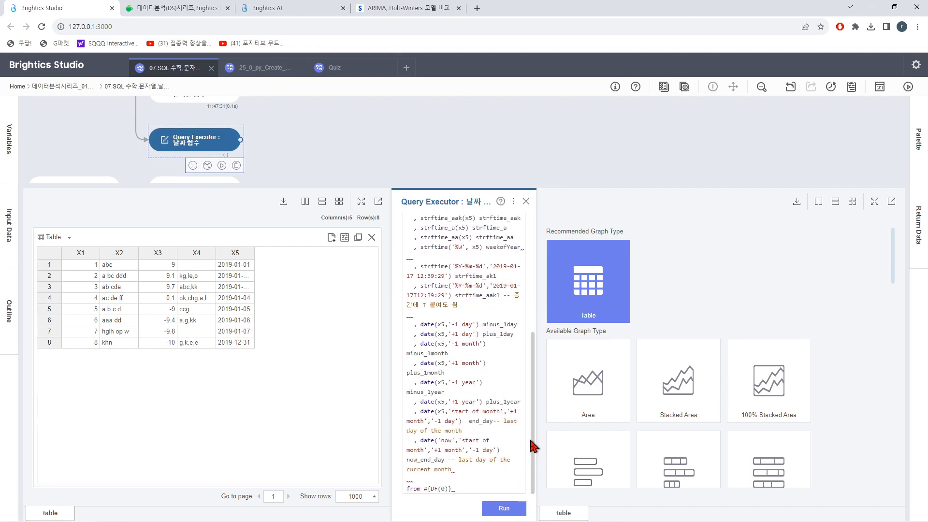
{"action": "left_click_drag", "start_coordinate": [534, 364], "coordinate": [531, 246]}
{"action": "left_click", "coordinate": [484, 305]}
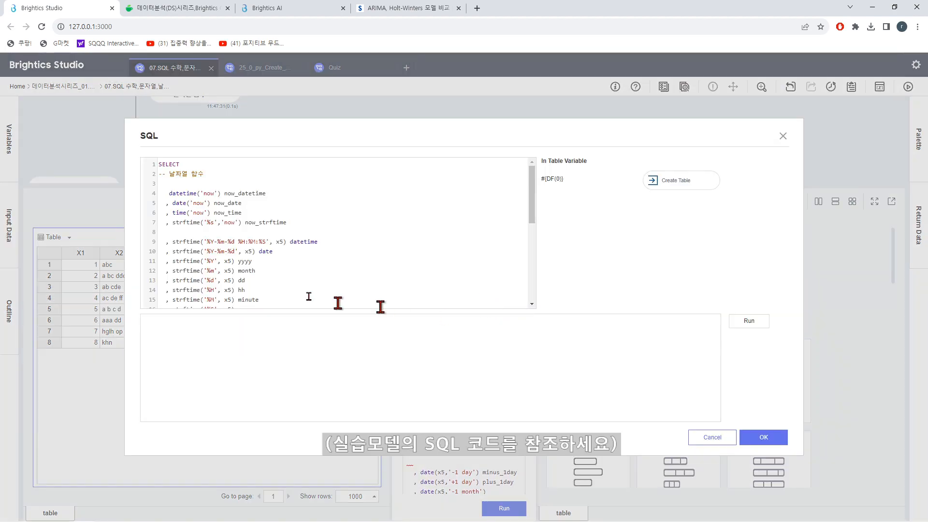
{"action": "scroll", "coordinate": [283, 247], "scroll_direction": "down", "scroll_amount": 5}
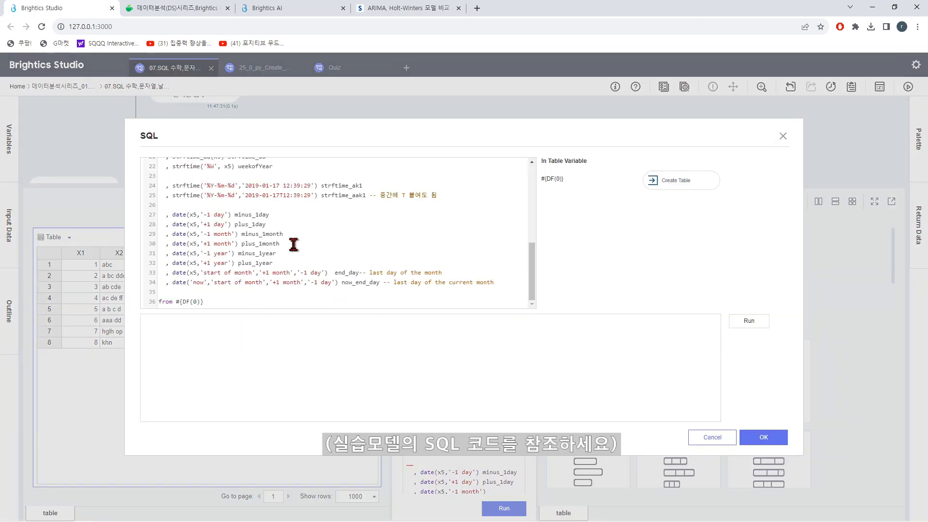
{"action": "scroll", "coordinate": [292, 245], "scroll_direction": "up", "scroll_amount": 3}
{"action": "scroll", "coordinate": [180, 253], "scroll_direction": "down", "scroll_amount": 3}
{"action": "left_click_drag", "start_coordinate": [172, 185], "coordinate": [425, 195]}
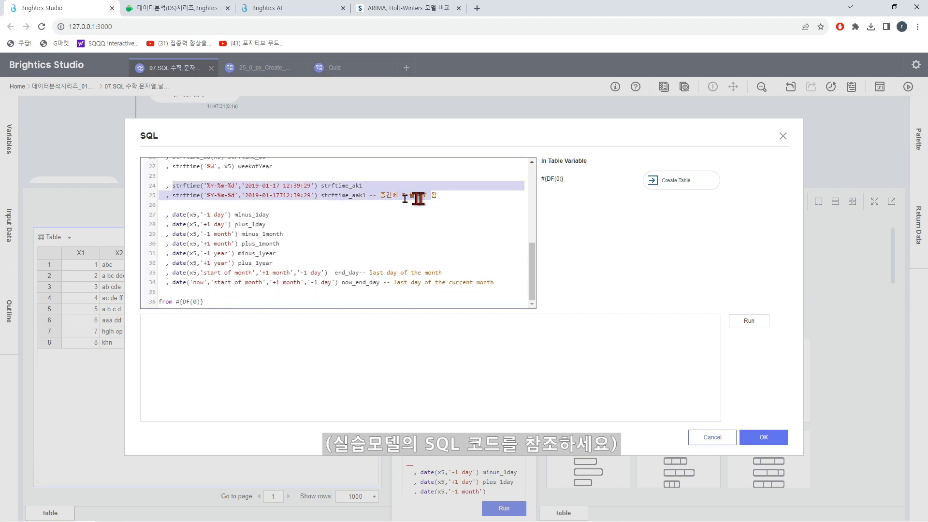
{"action": "left_click", "coordinate": [420, 215]}
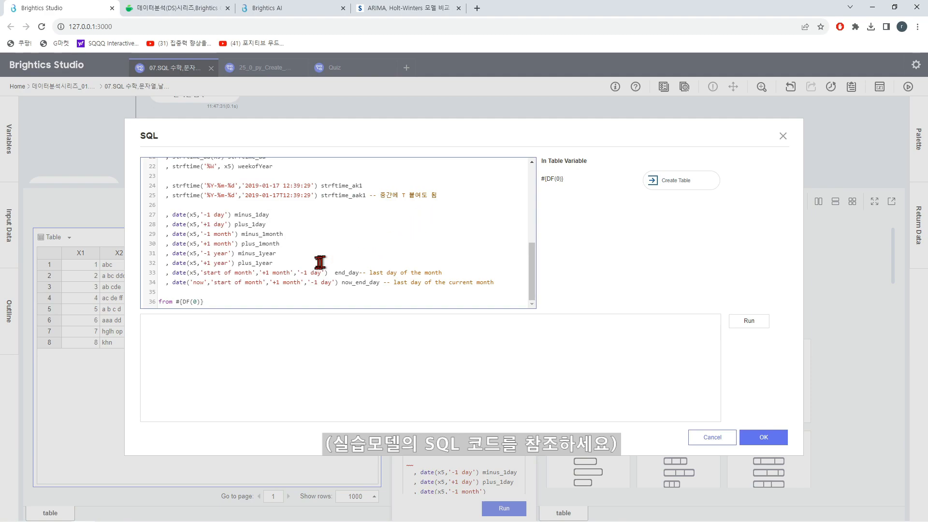
{"action": "left_click_drag", "start_coordinate": [530, 285], "coordinate": [530, 205]}
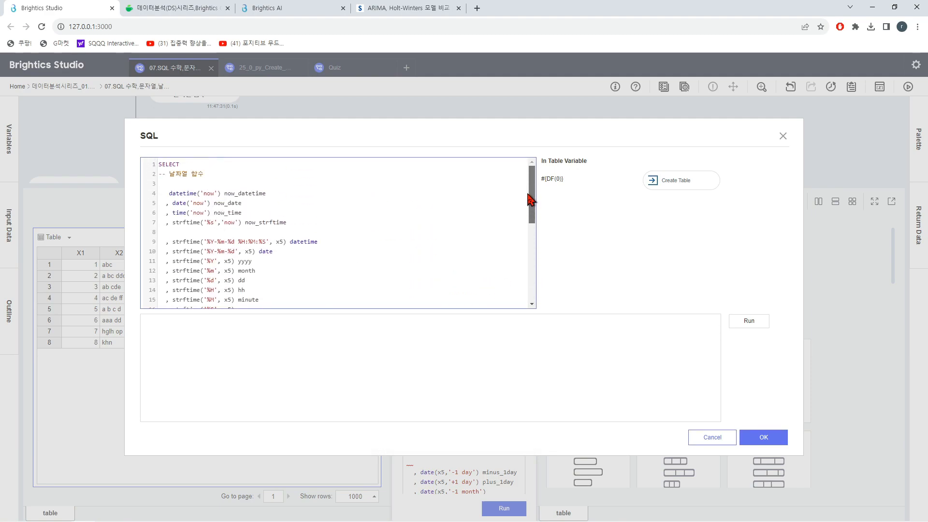
Step: Test-run the date-function query inside the SQL editor, review the preview columns across to plus_1year, and close the editor
{"action": "left_click", "coordinate": [754, 322]}
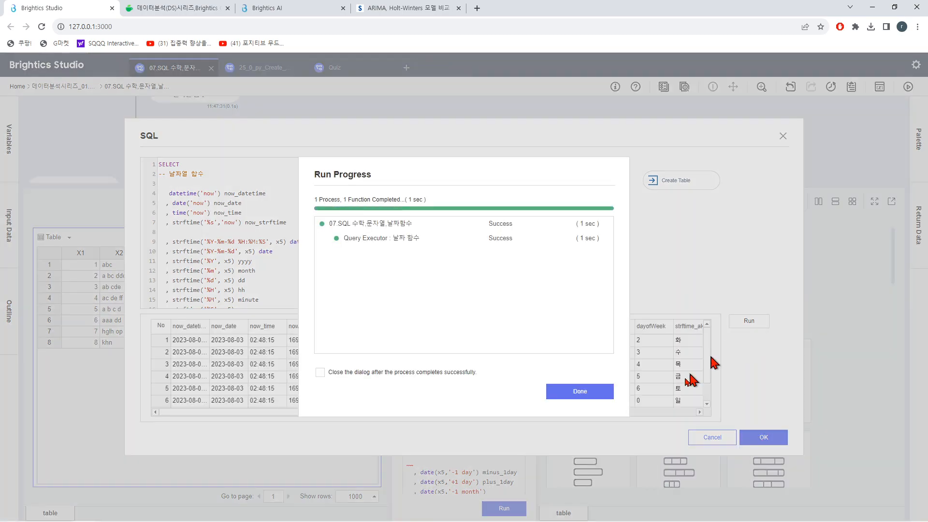
{"action": "left_click", "coordinate": [595, 394]}
{"action": "left_click_drag", "start_coordinate": [707, 361], "coordinate": [697, 335]}
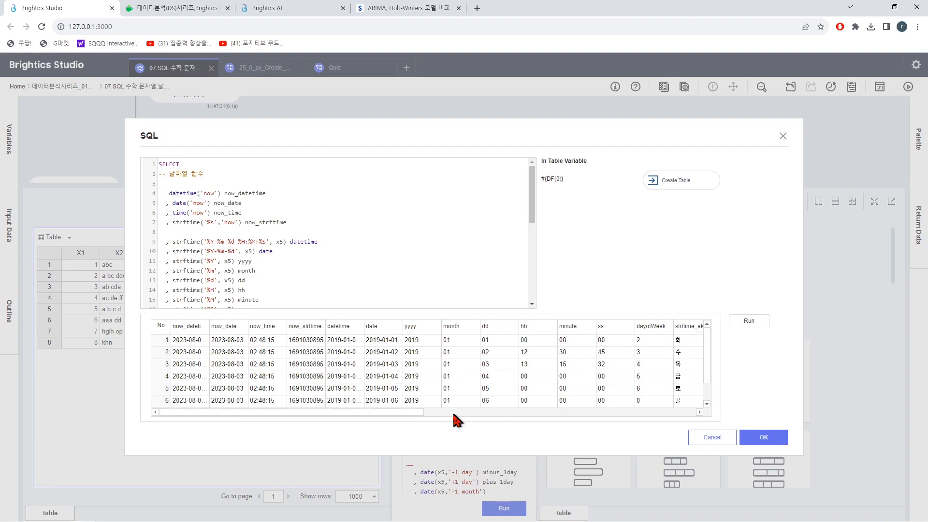
{"action": "left_click_drag", "start_coordinate": [414, 412], "coordinate": [656, 413]}
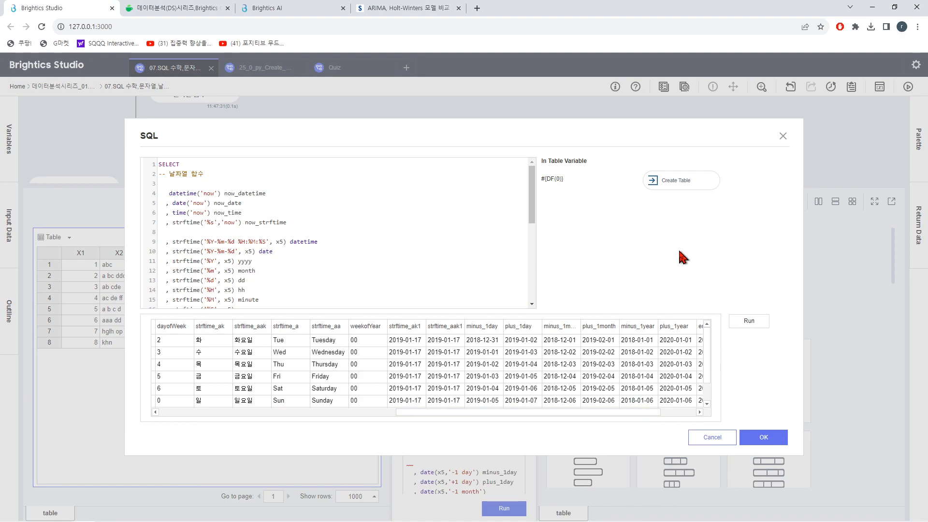
{"action": "left_click", "coordinate": [783, 136]}
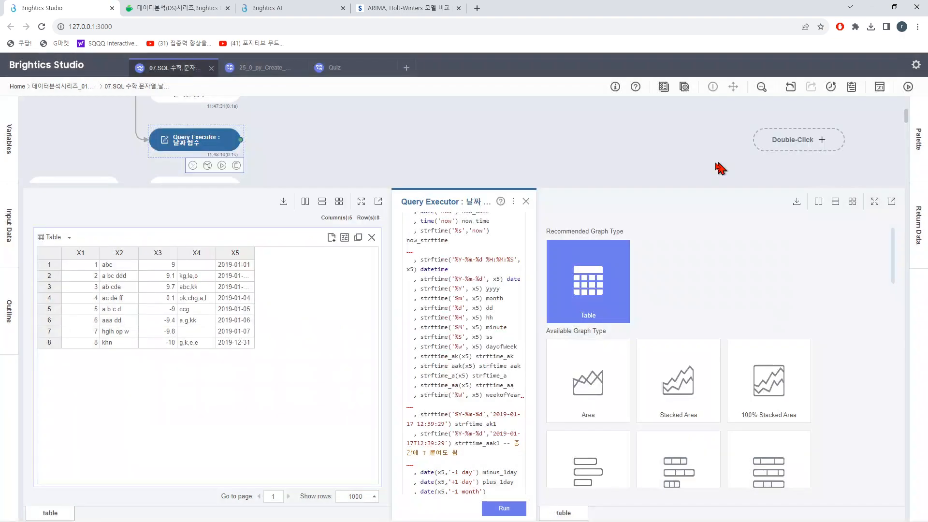
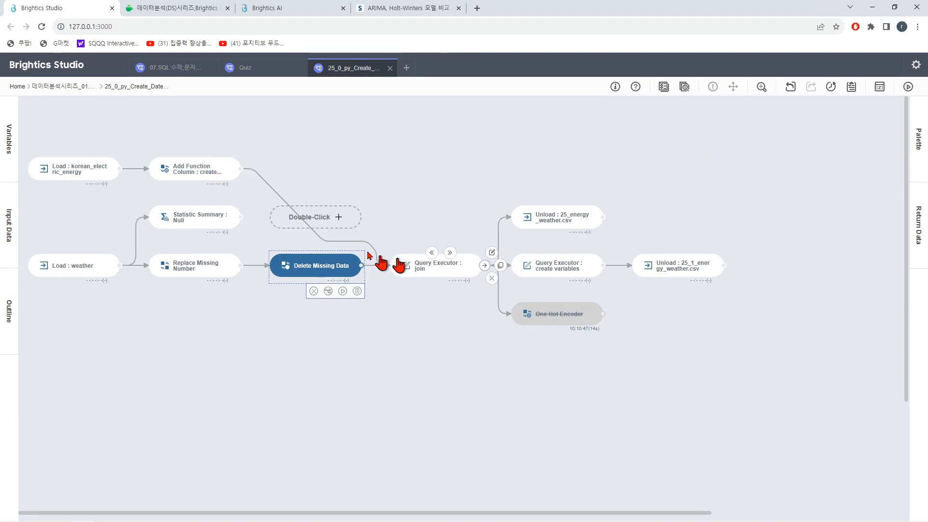
Step: Examine the Add Function Column settings, including the substr(stand_time,1,10) date expression, and its input table, and close the function
{"action": "double_click", "coordinate": [212, 179]}
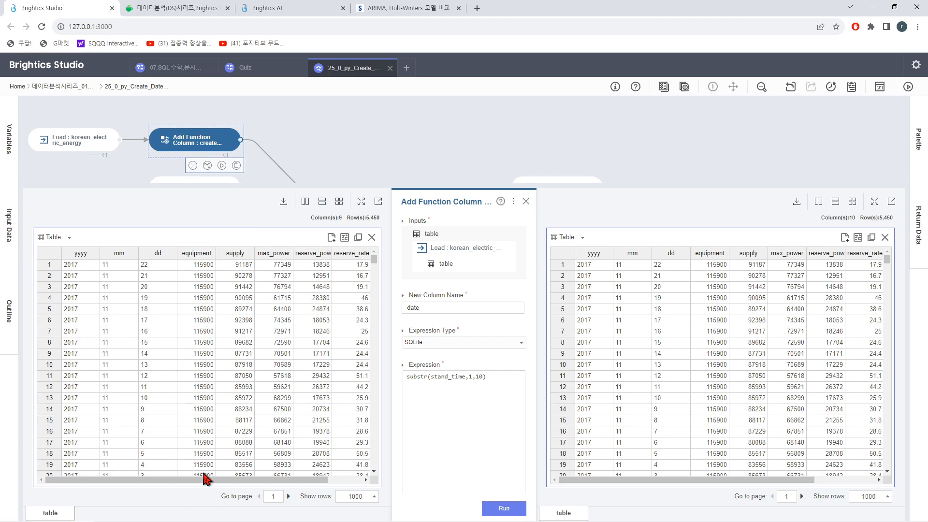
{"action": "left_click_drag", "start_coordinate": [204, 480], "coordinate": [123, 482]}
{"action": "left_click", "coordinate": [526, 201]}
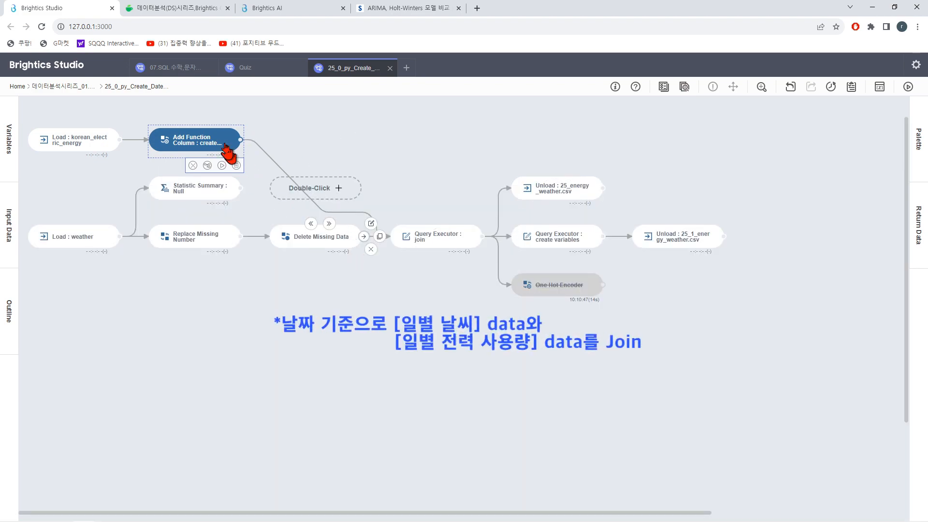
Step: Examine the full SQL of the join Query Executor in its editor, down to the join condition on date, and close the editor
{"action": "left_click", "coordinate": [439, 246]}
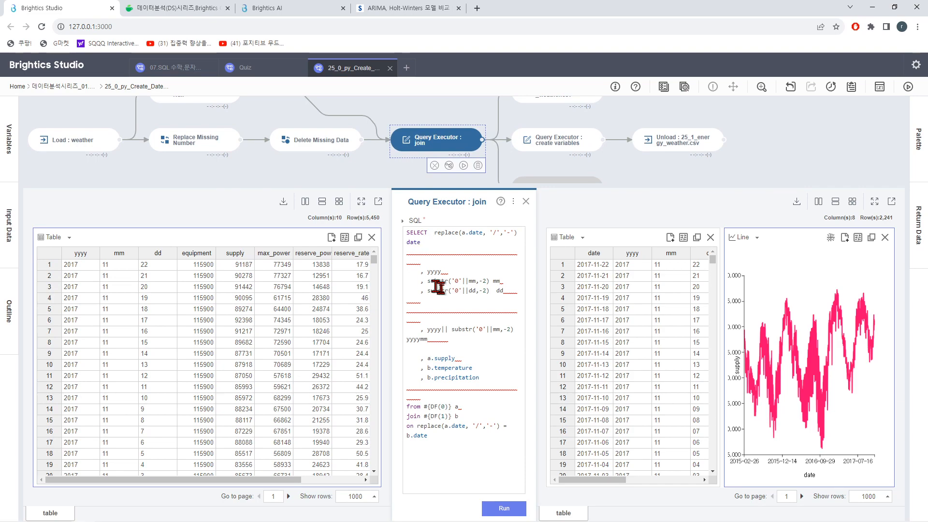
{"action": "left_click", "coordinate": [463, 303]}
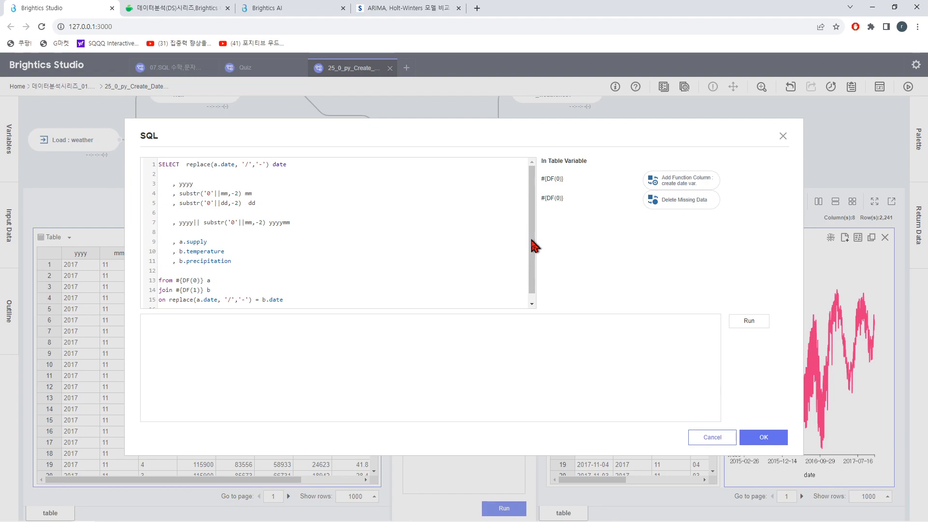
{"action": "scroll", "coordinate": [534, 247], "scroll_direction": "down", "scroll_amount": 2}
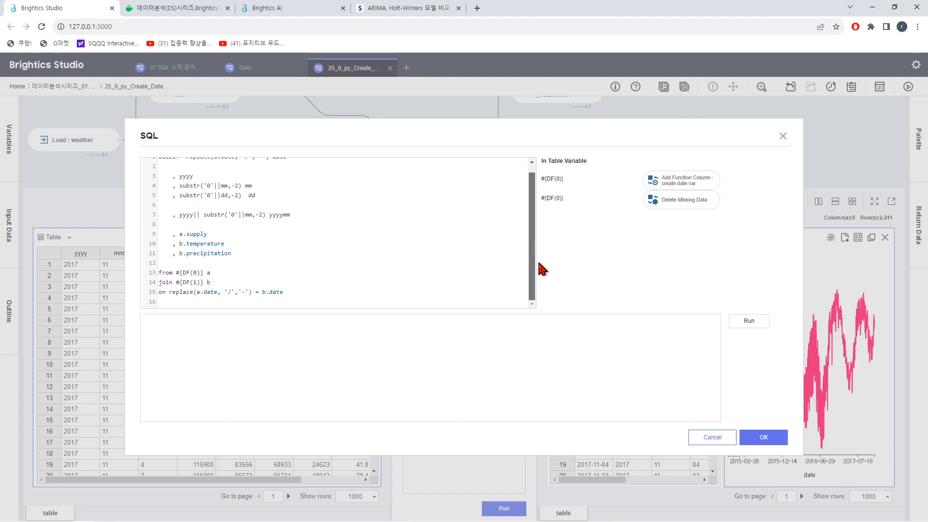
{"action": "scroll", "coordinate": [536, 269], "scroll_direction": "up", "scroll_amount": 1}
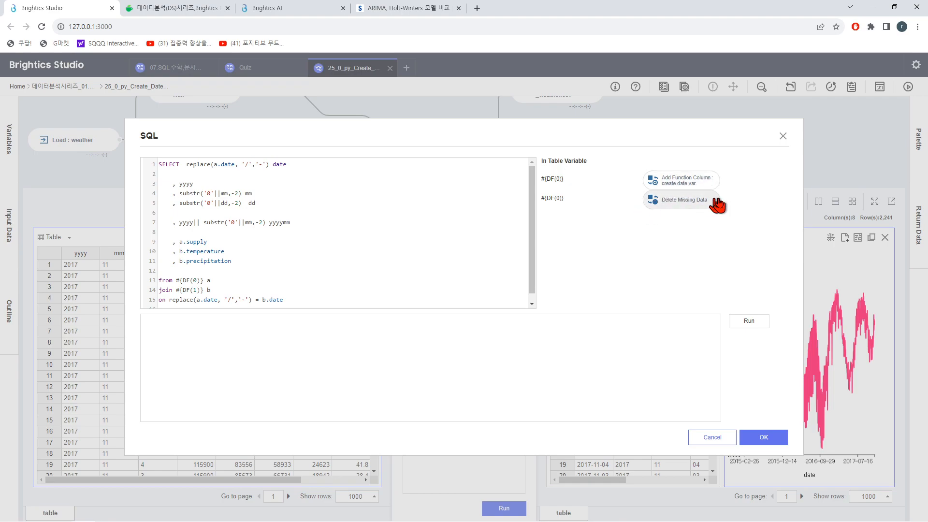
{"action": "left_click", "coordinate": [783, 138]}
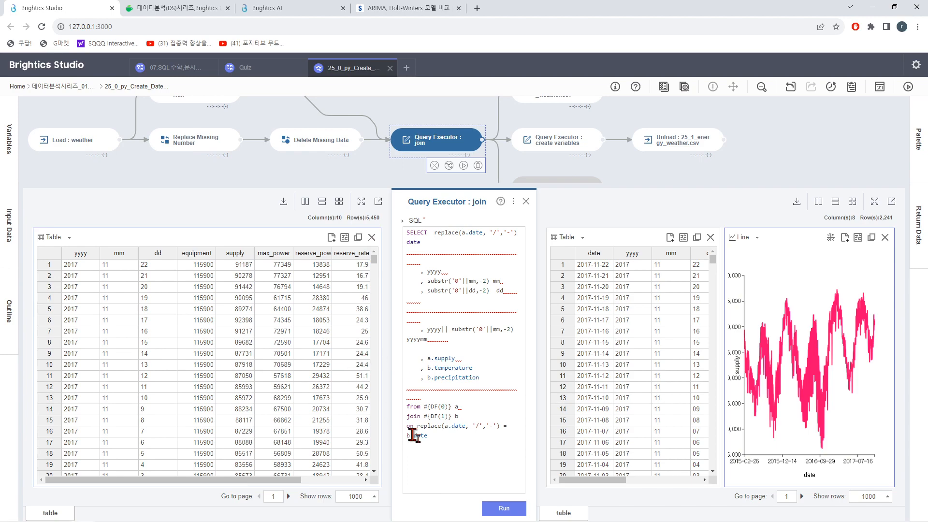
Step: Run the join Query Executor and stack its output table and line chart one above the other
{"action": "left_click", "coordinate": [509, 512]}
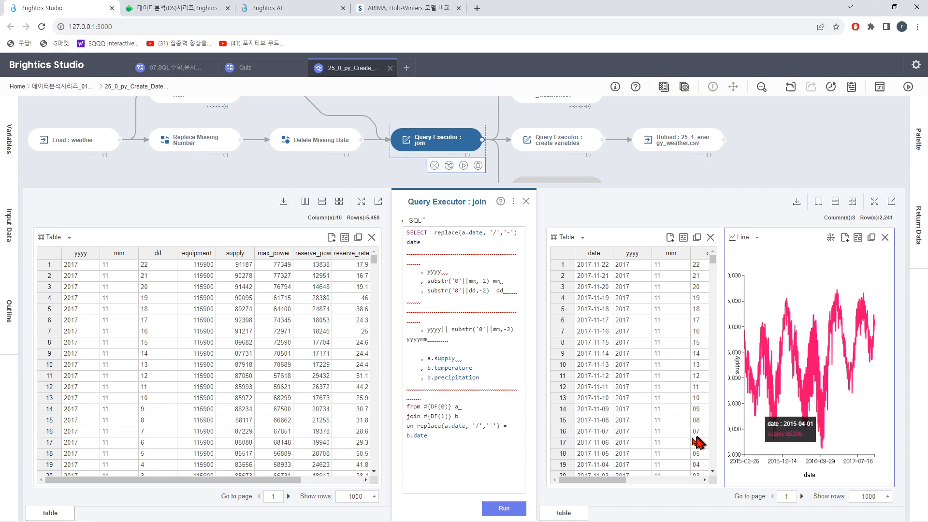
{"action": "left_click", "coordinate": [834, 207]}
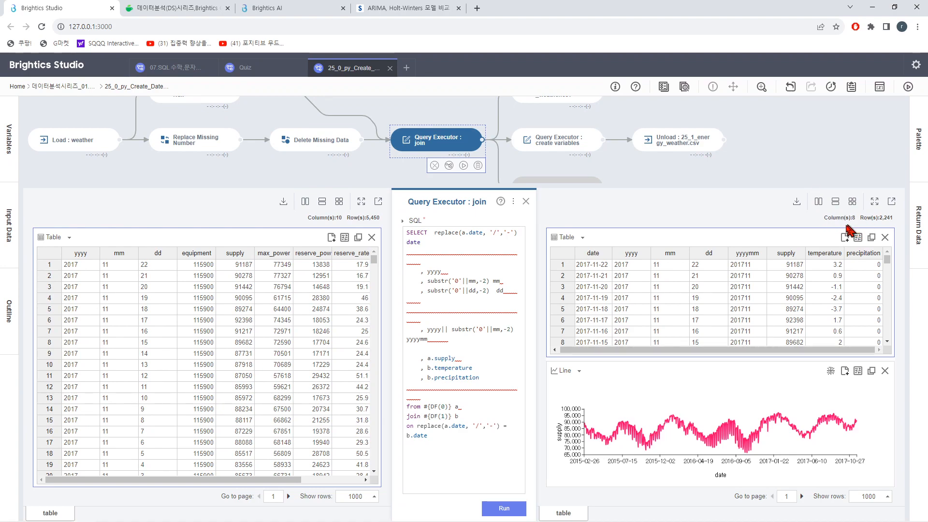
Step: Duplicate the input table view of the join Query Executor
{"action": "left_click", "coordinate": [344, 238]}
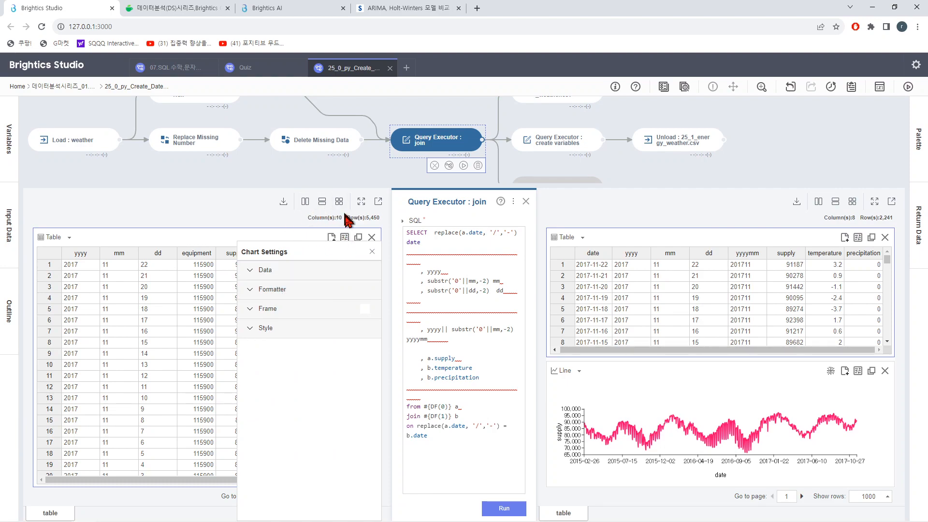
{"action": "left_click", "coordinate": [371, 252]}
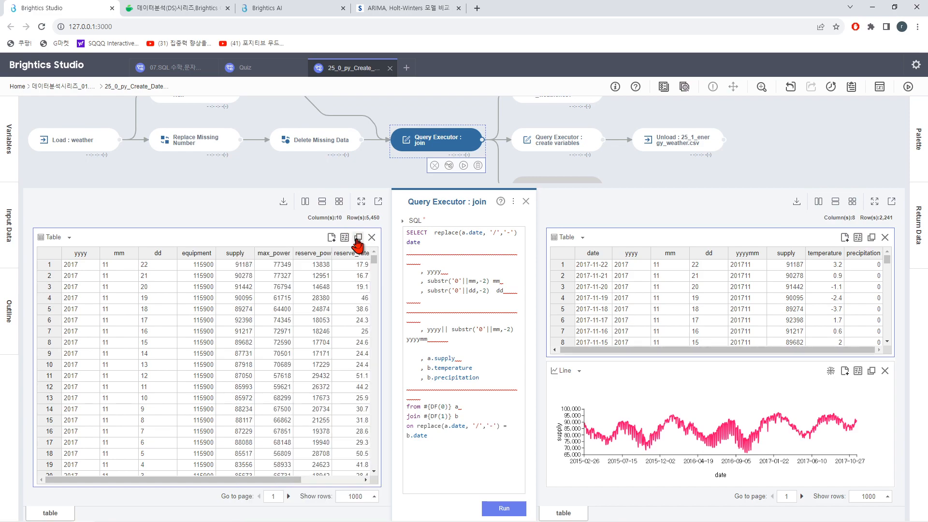
{"action": "left_click", "coordinate": [359, 237]}
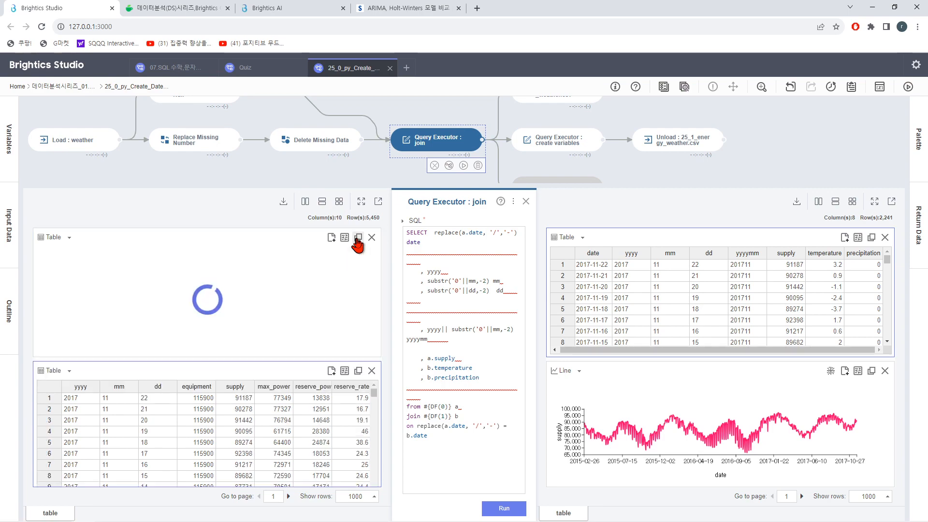
Step: Set the data source of the second input table view to Delete Missing Data (out_table)
{"action": "left_click", "coordinate": [345, 238]}
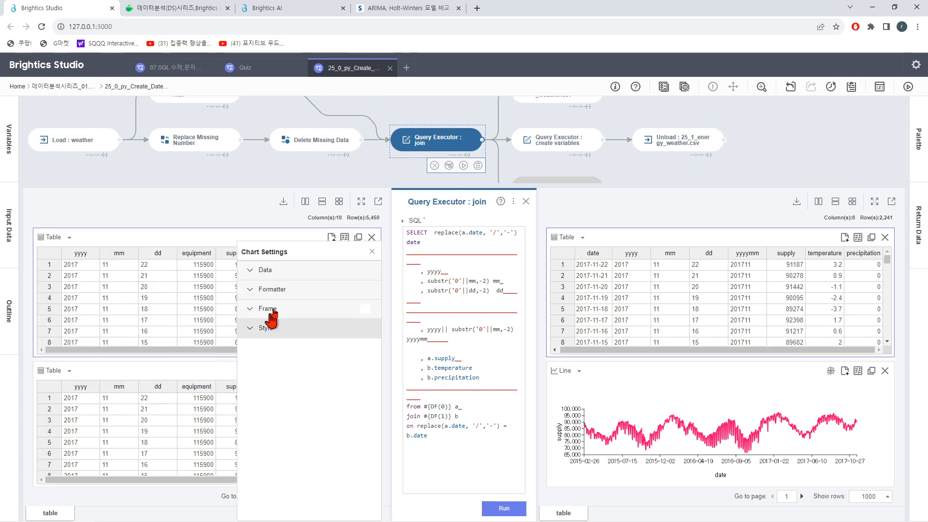
{"action": "left_click", "coordinate": [265, 271]}
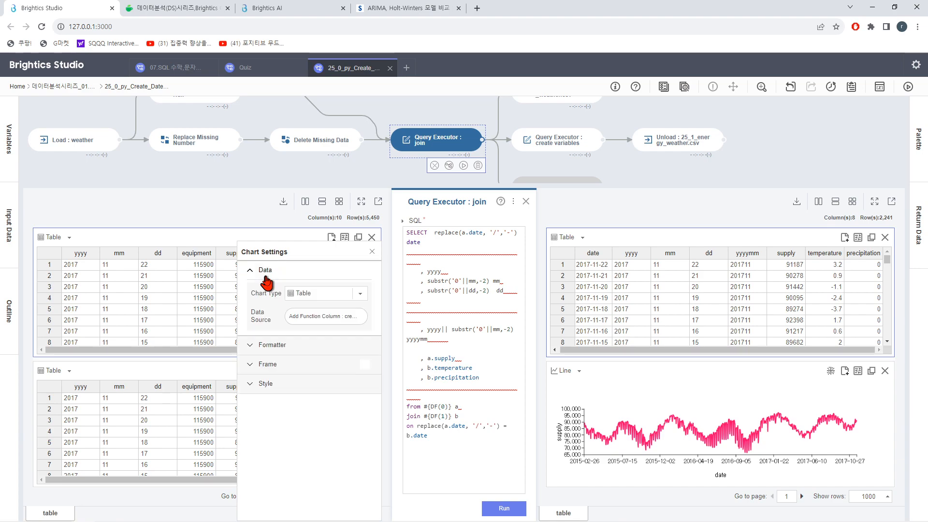
{"action": "left_click", "coordinate": [316, 317]}
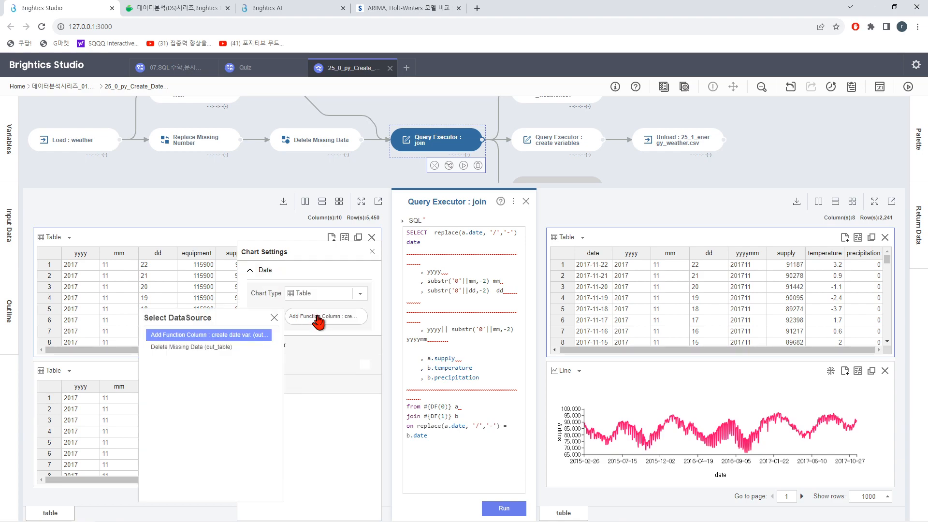
{"action": "left_click", "coordinate": [274, 318]}
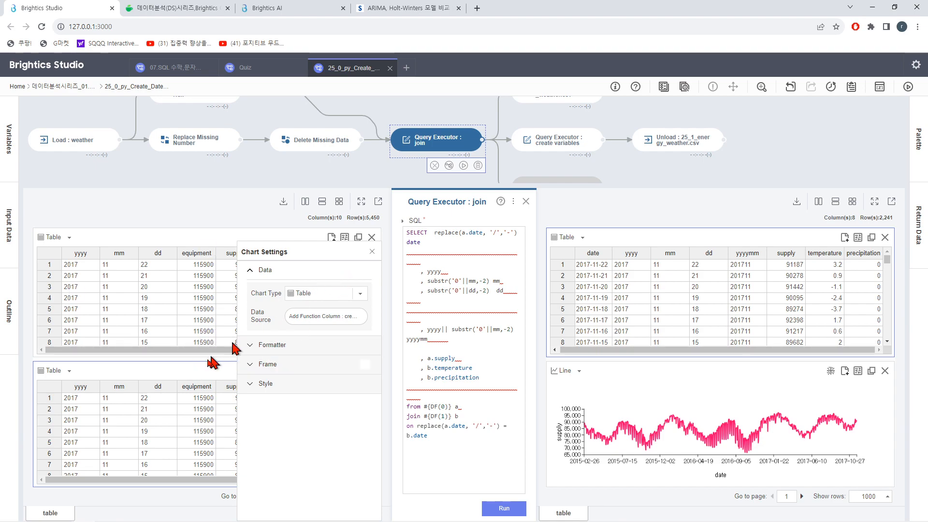
{"action": "left_click", "coordinate": [347, 317]}
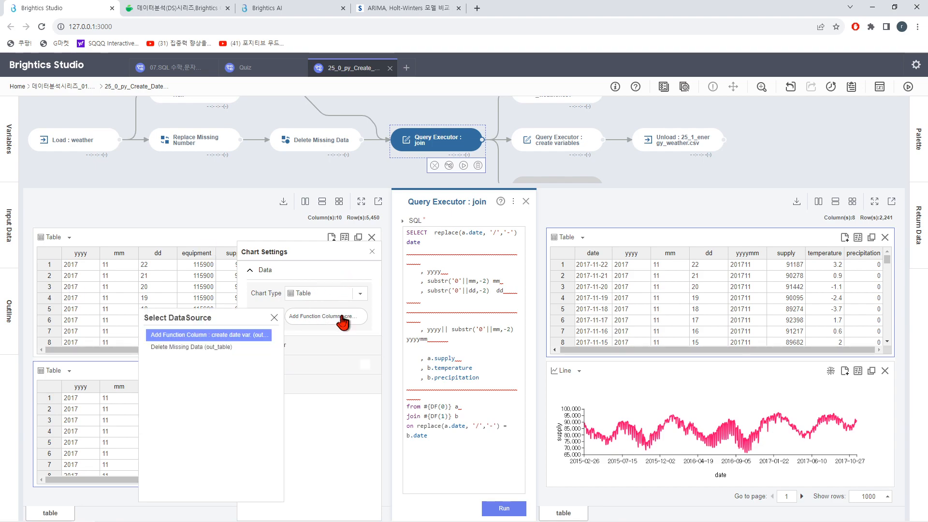
{"action": "left_click", "coordinate": [222, 347]}
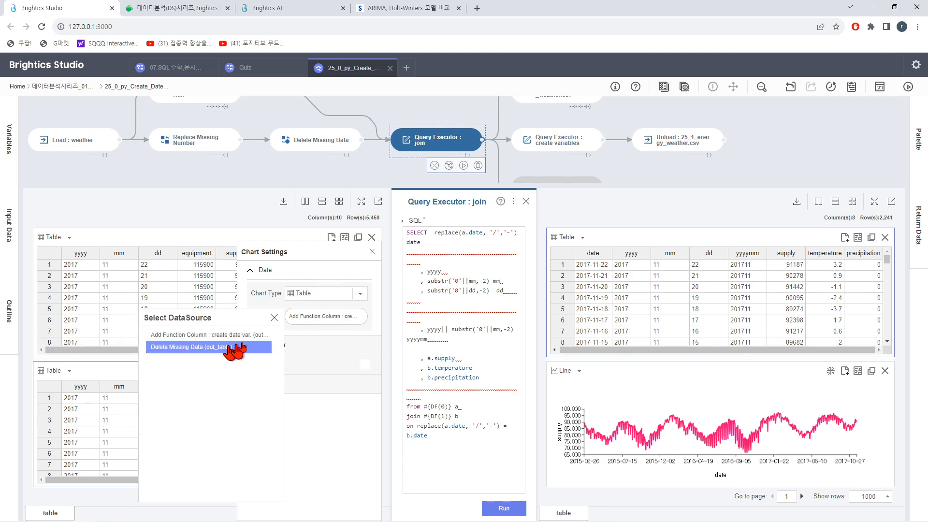
{"action": "left_click", "coordinate": [273, 318]}
{"action": "left_click", "coordinate": [372, 251]}
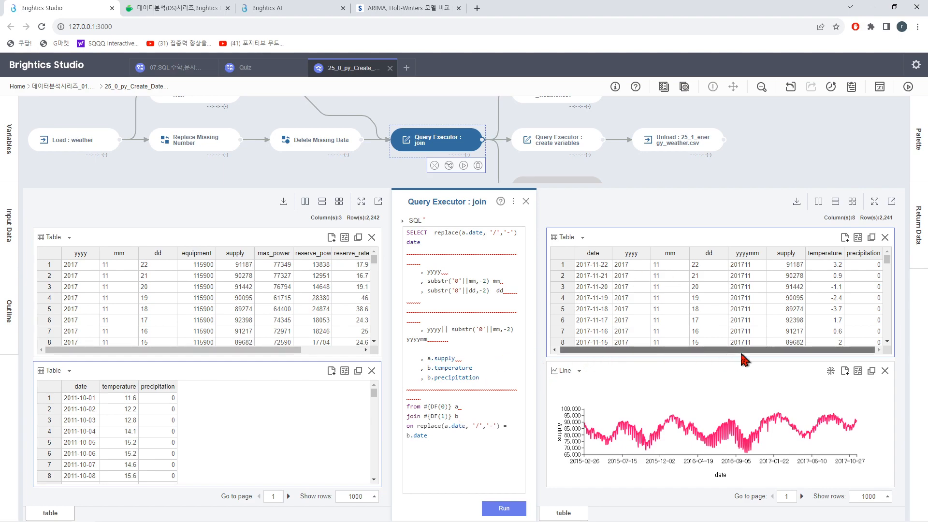
Step: Review the available chart types and the line chart's data settings for the join output, including its X-axis and Y-axis columns
{"action": "left_click", "coordinate": [571, 377]}
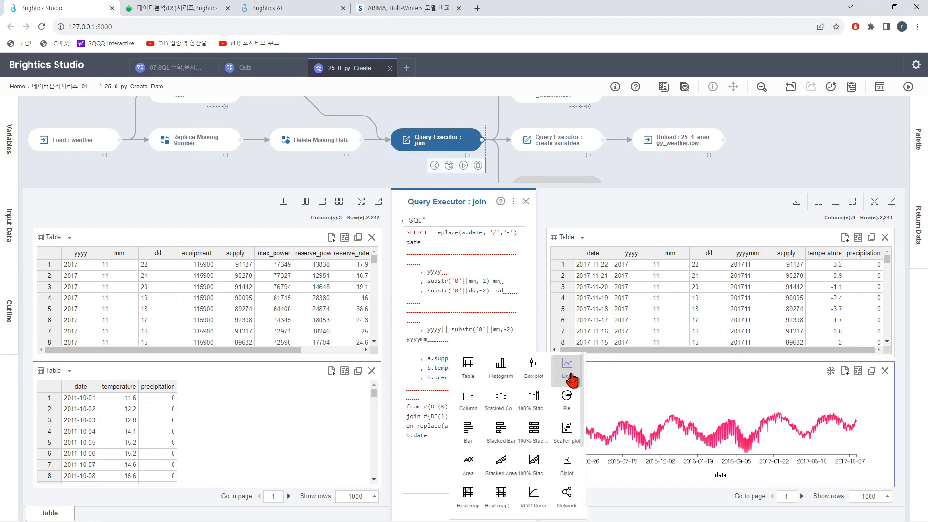
{"action": "left_click", "coordinate": [858, 372]}
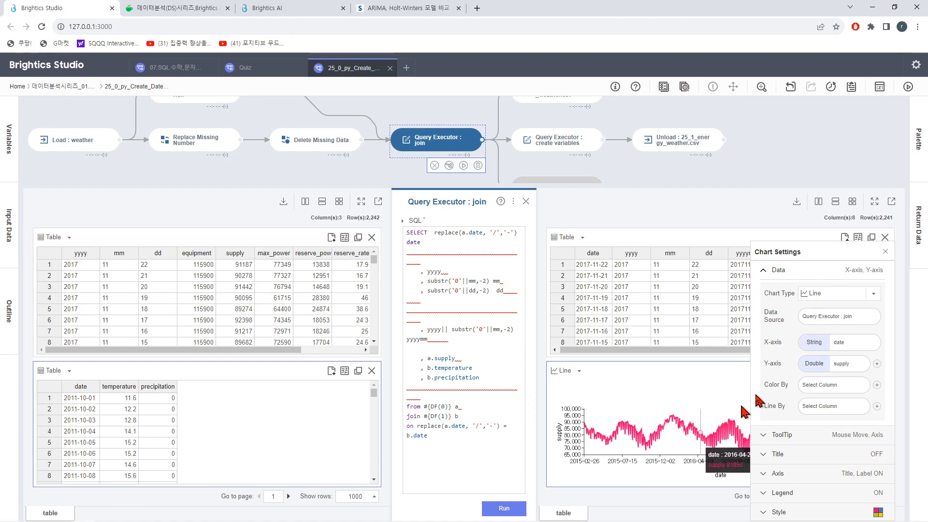
{"action": "left_click", "coordinate": [885, 255]}
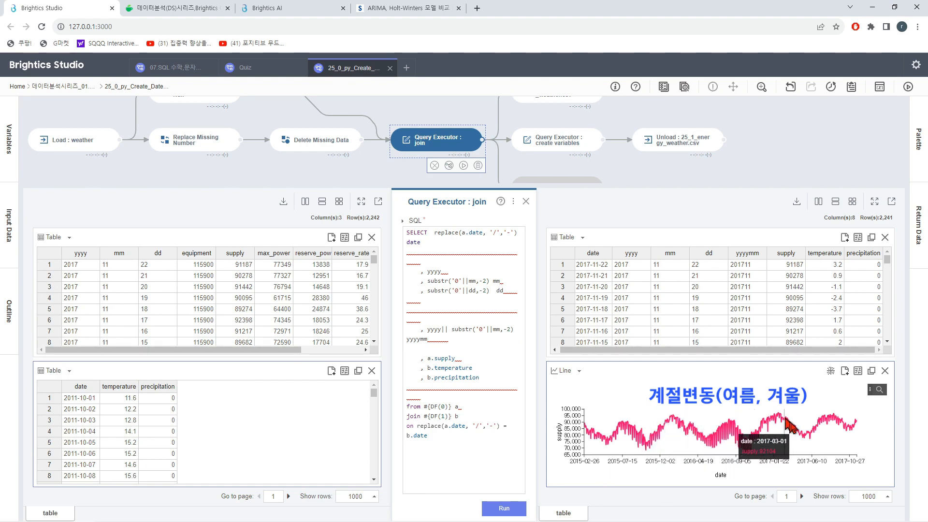
Step: Turn on zoom for the supply line chart and adjust its date range from both ends to inspect shorter periods
{"action": "left_click", "coordinate": [879, 391]}
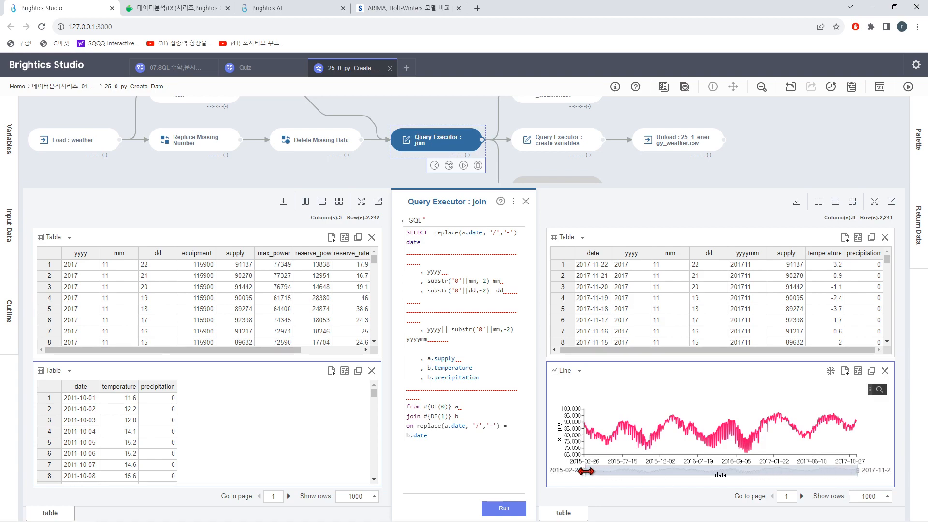
{"action": "left_click_drag", "start_coordinate": [587, 471], "coordinate": [679, 475]}
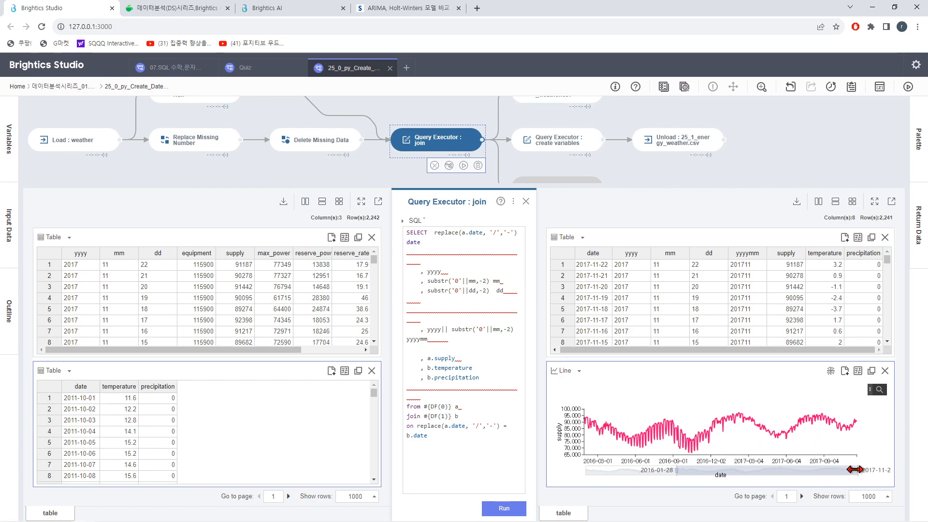
{"action": "left_click_drag", "start_coordinate": [855, 469], "coordinate": [783, 480]}
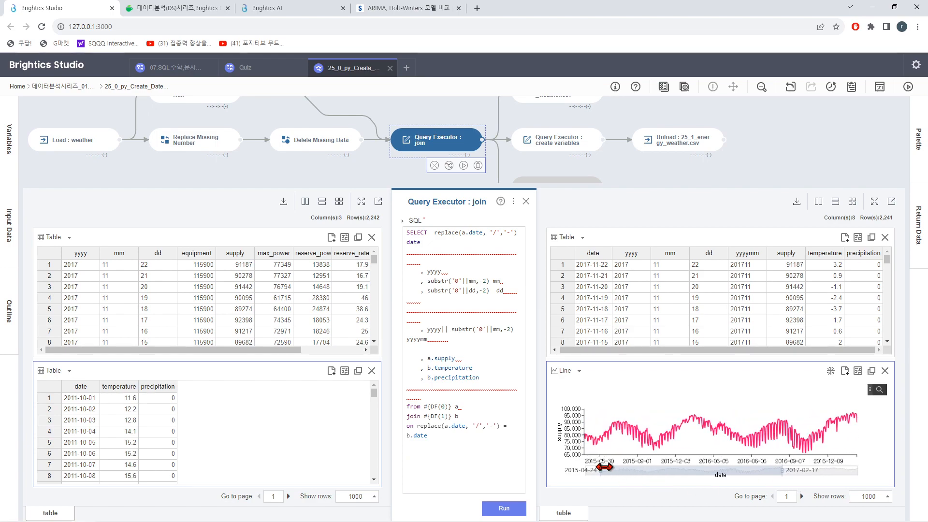
{"action": "left_click_drag", "start_coordinate": [602, 469], "coordinate": [746, 477]}
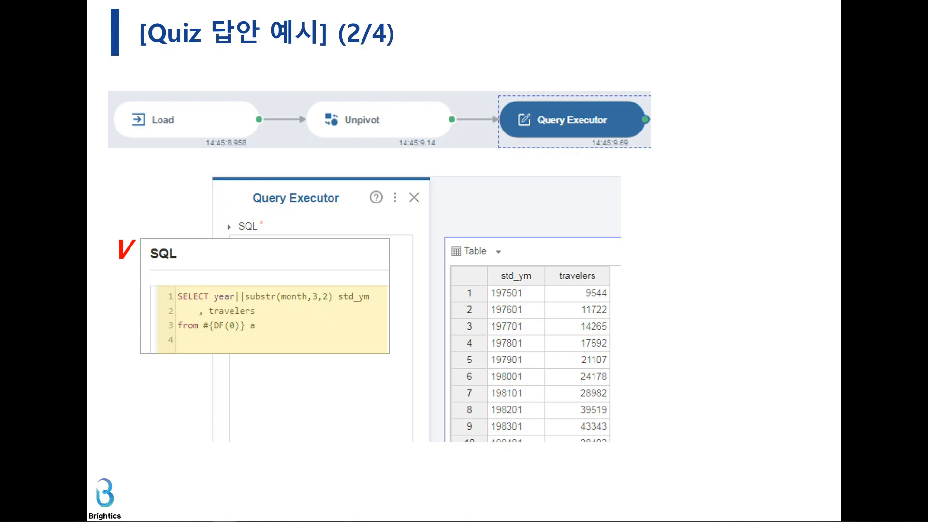
{"action": "left_click", "coordinate": [315, 331]}
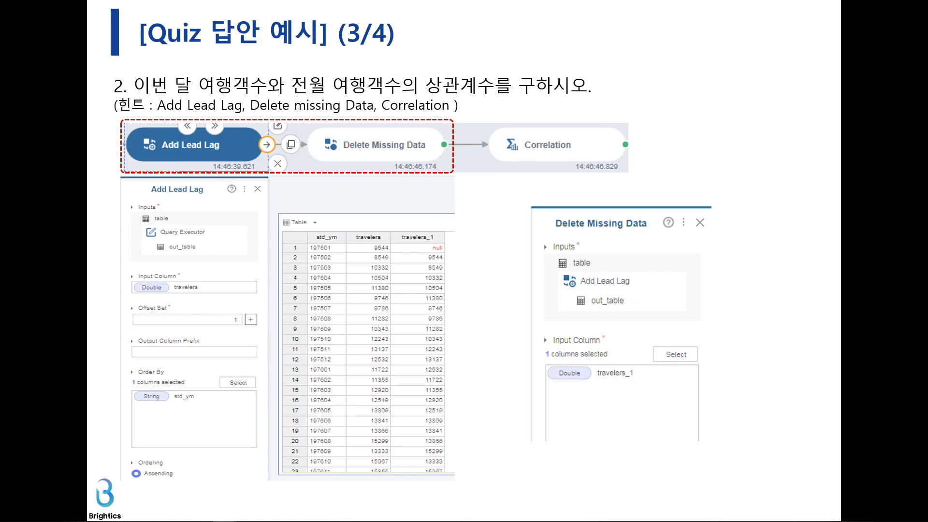
{"action": "key", "text": "Right"}
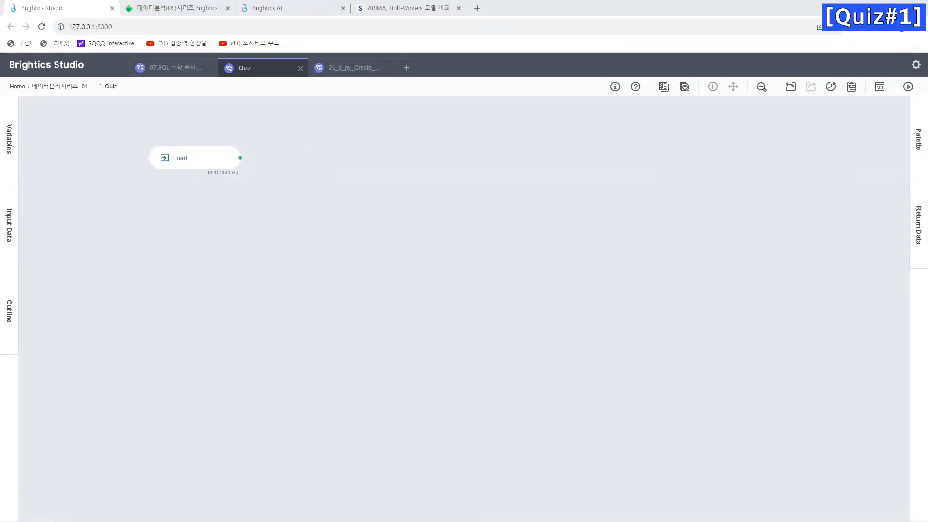
Step: Inspect the Quiz model's Load function, its travelers table and the full path to 63_py_Korean_outbound_travelers.csv
{"action": "left_click", "coordinate": [189, 163]}
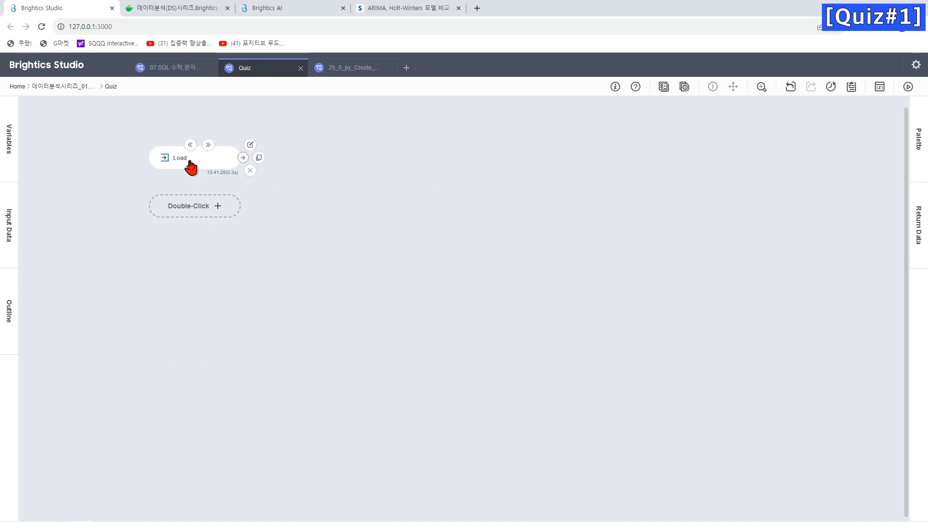
{"action": "left_click", "coordinate": [191, 165]}
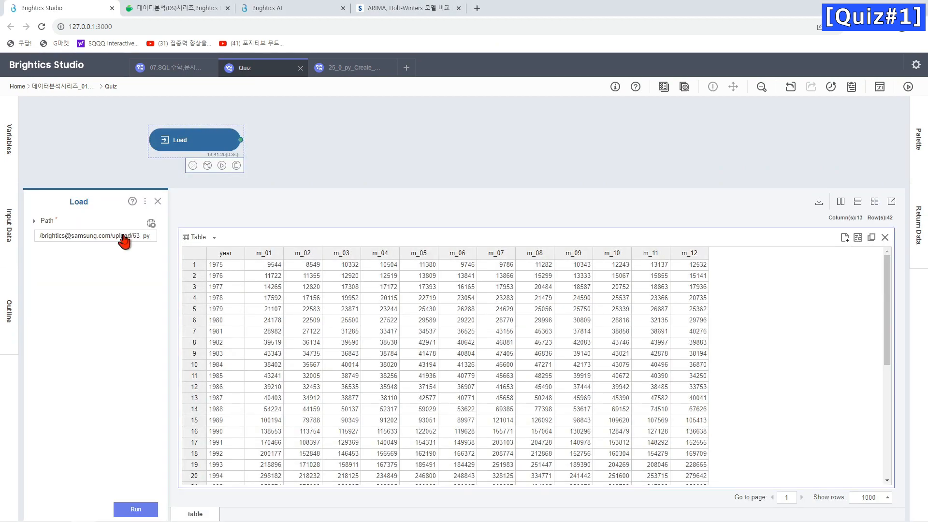
{"action": "left_click", "coordinate": [124, 240]}
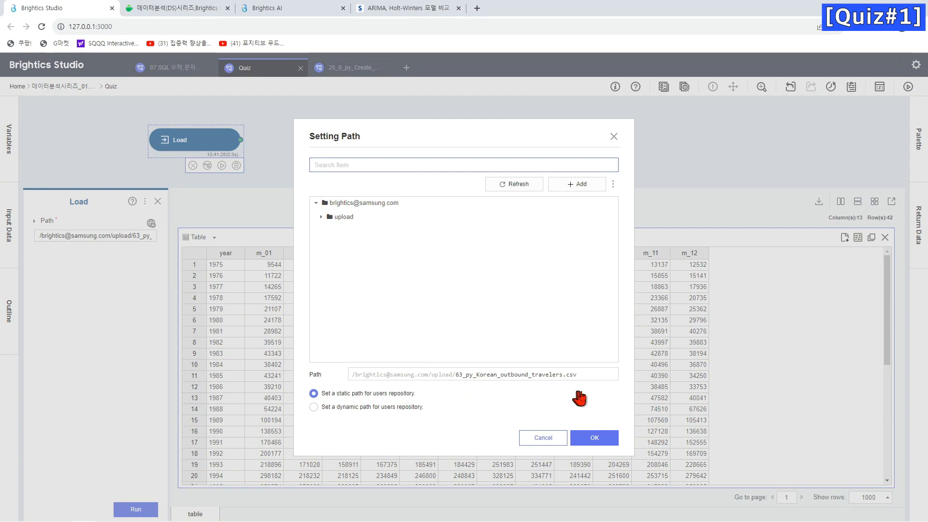
{"action": "left_click", "coordinate": [614, 137]}
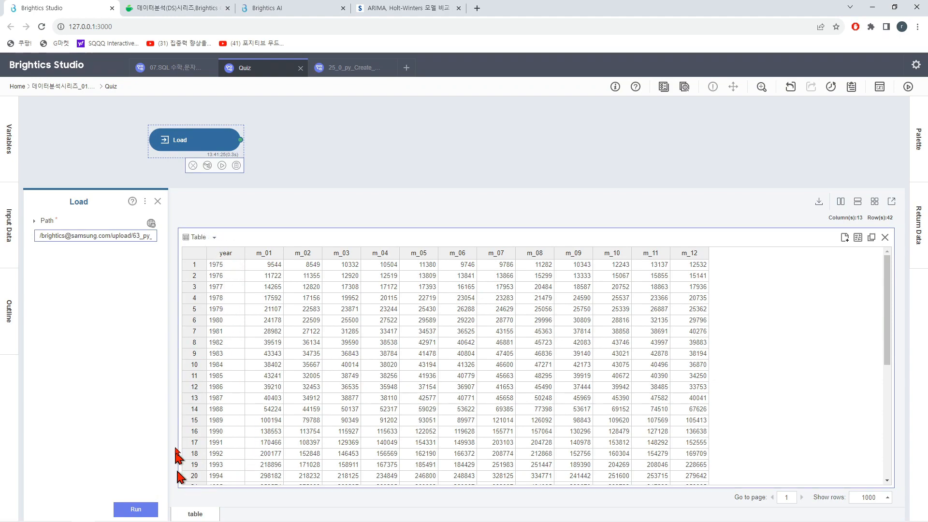
Step: Add an Unpivot function connected after the Load function in the Quiz model
{"action": "mouse_move", "coordinate": [274, 140]}
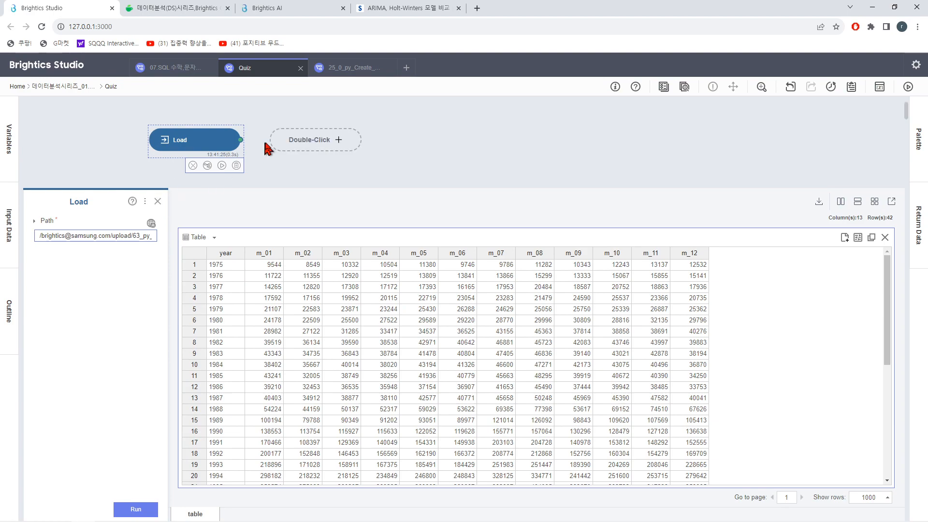
{"action": "left_click", "coordinate": [300, 144]}
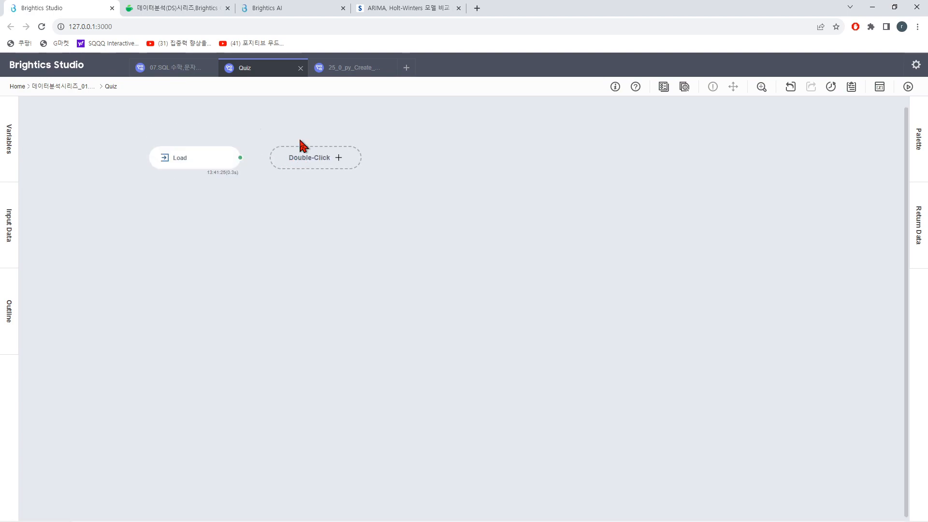
{"action": "double_click", "coordinate": [303, 160]}
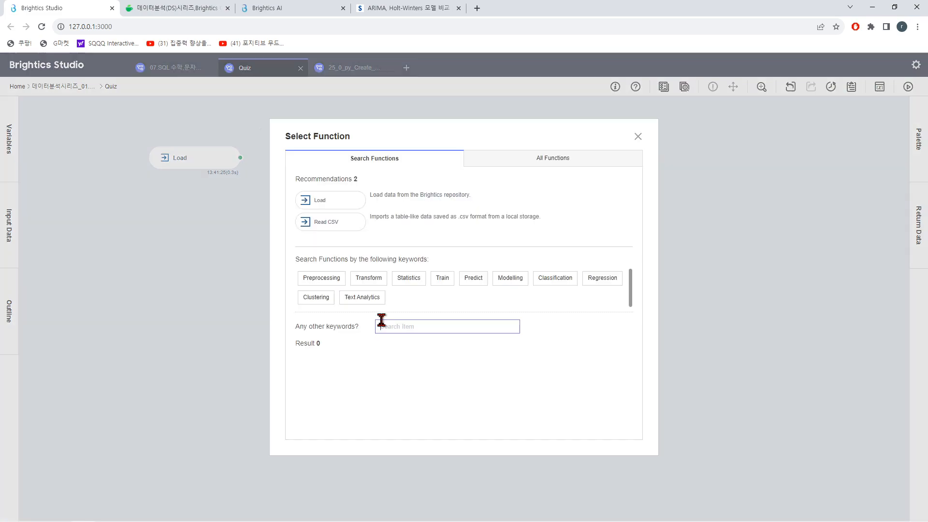
{"action": "left_click", "coordinate": [381, 323]}
{"action": "type", "text": "UNPIVOT"}
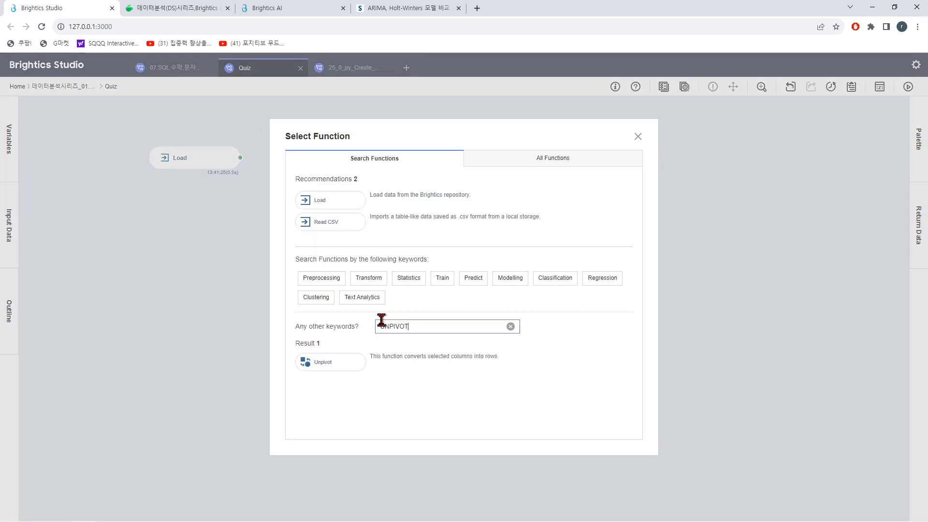
{"action": "double_click", "coordinate": [341, 358]}
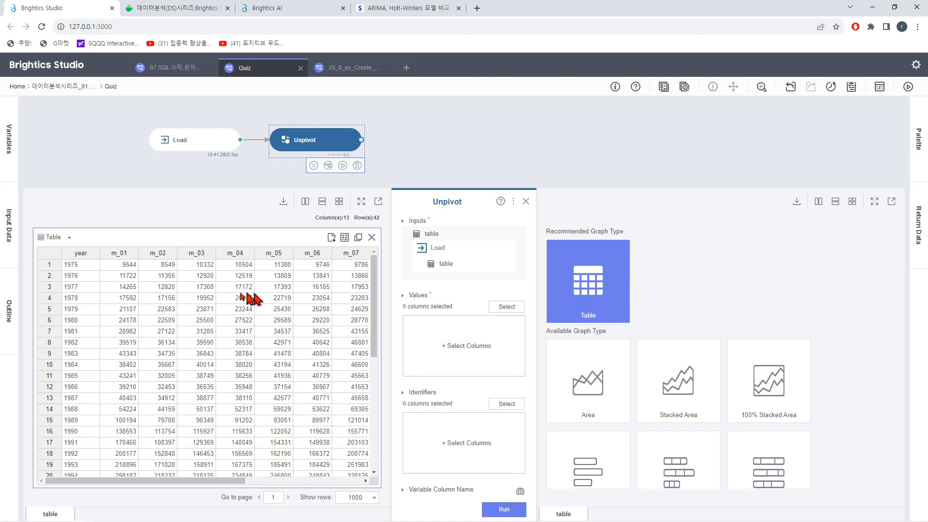
Step: Select all twelve monthly columns, m_01 through m_12, as the Unpivot function's Values
{"action": "left_click", "coordinate": [506, 306]}
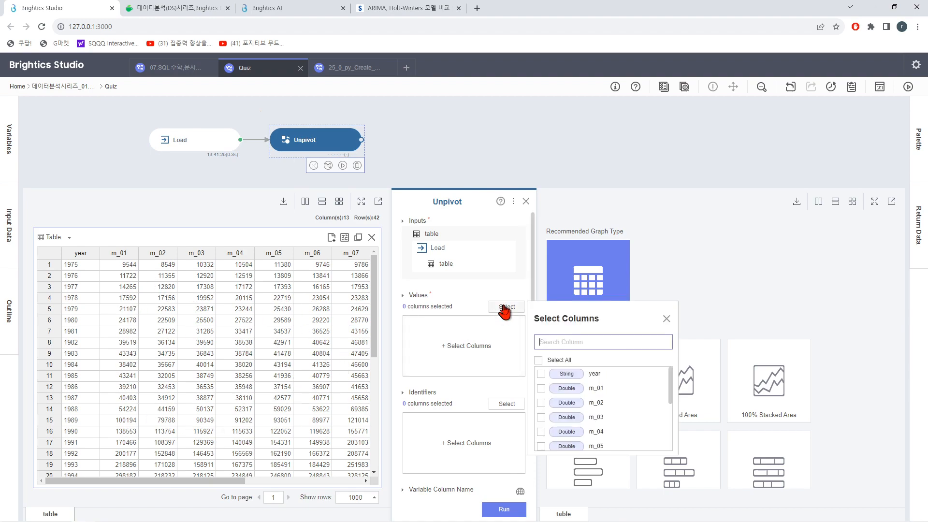
{"action": "left_click", "coordinate": [541, 388]}
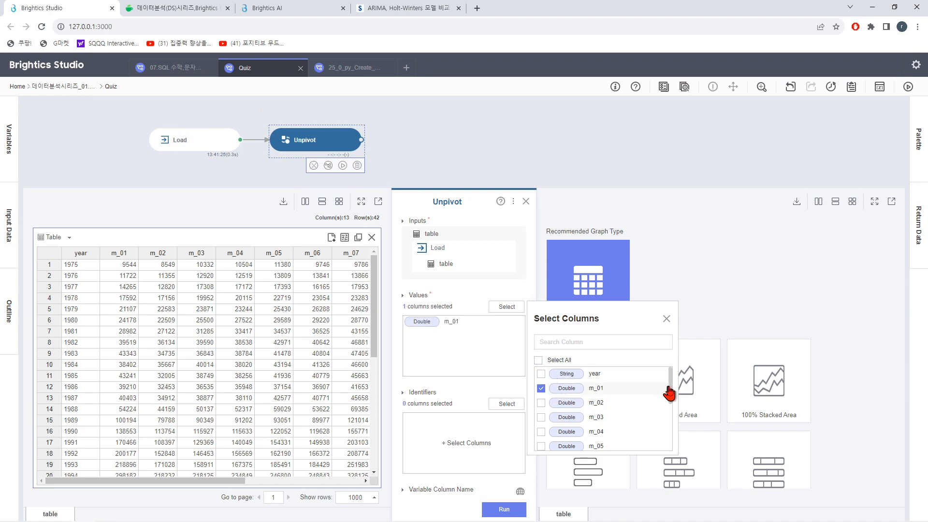
{"action": "mouse_move", "coordinate": [667, 384]}
{"action": "left_mouse_down"}
{"action": "mouse_move", "coordinate": [663, 414]}
{"action": "mouse_move", "coordinate": [672, 373]}
{"action": "left_mouse_up"}
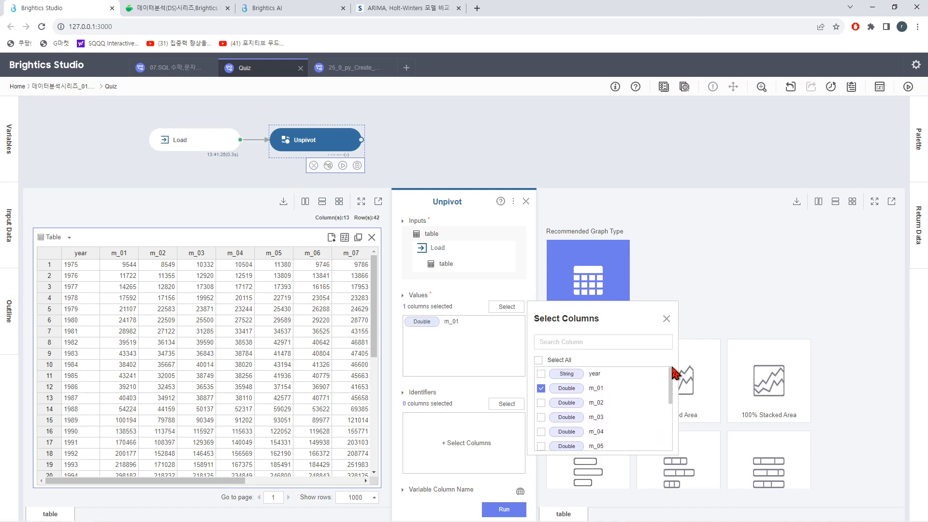
{"action": "left_click", "coordinate": [541, 402]}
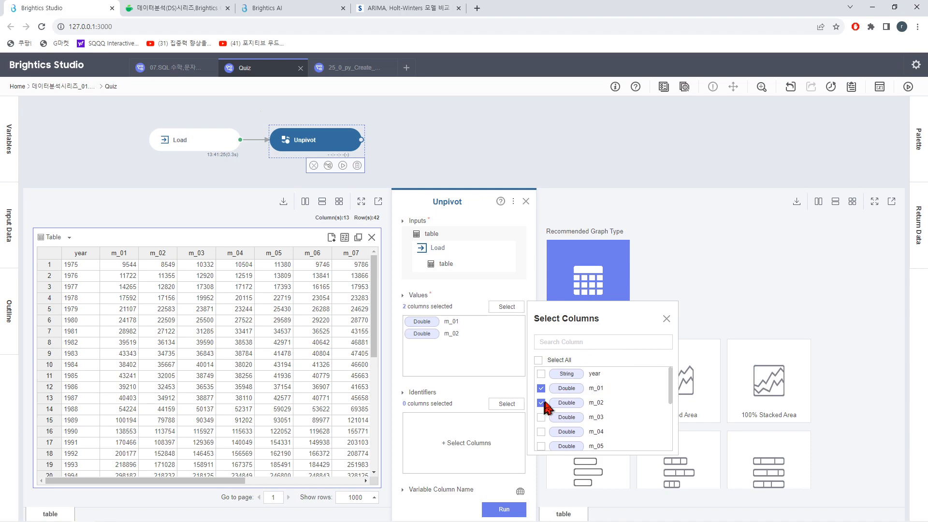
{"action": "left_click", "coordinate": [567, 343]}
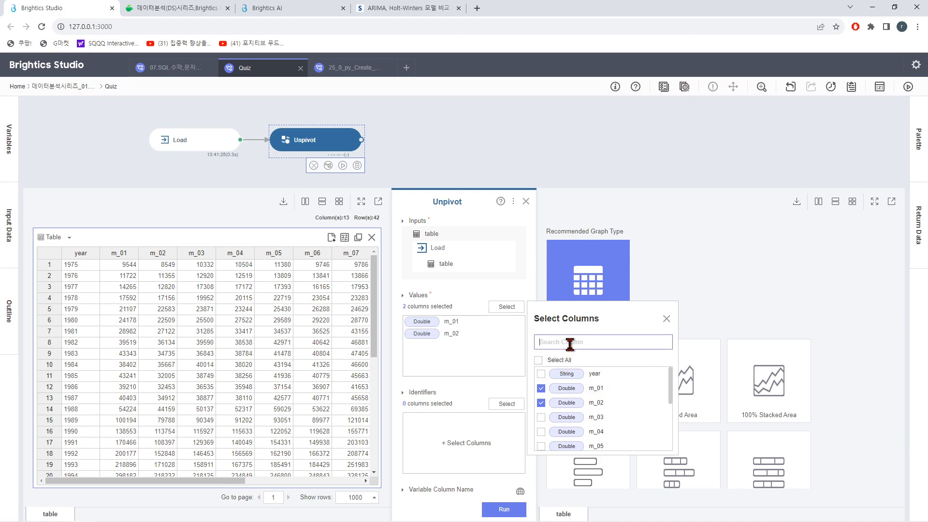
{"action": "type", "text": "m"}
{"action": "mouse_move", "coordinate": [670, 387]}
{"action": "left_mouse_down"}
{"action": "mouse_move", "coordinate": [671, 433]}
{"action": "mouse_move", "coordinate": [669, 378]}
{"action": "left_mouse_up"}
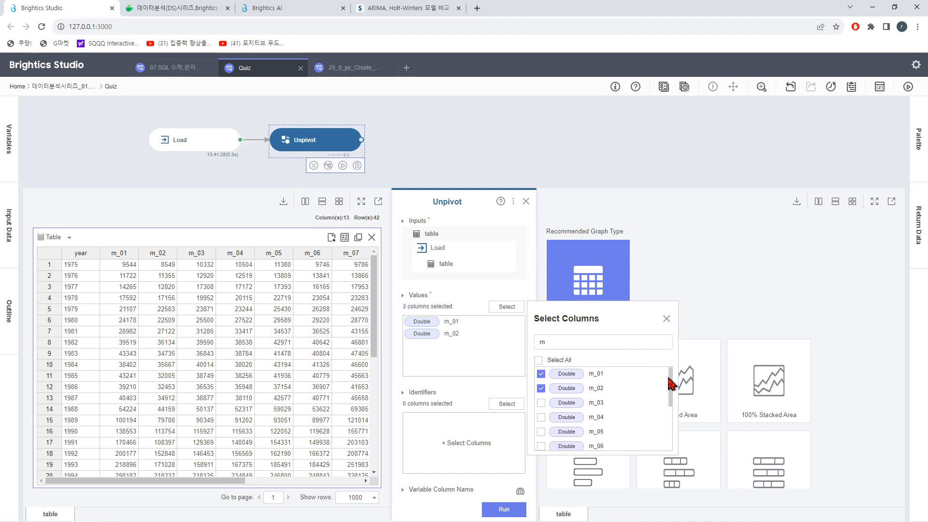
{"action": "left_click", "coordinate": [538, 360]}
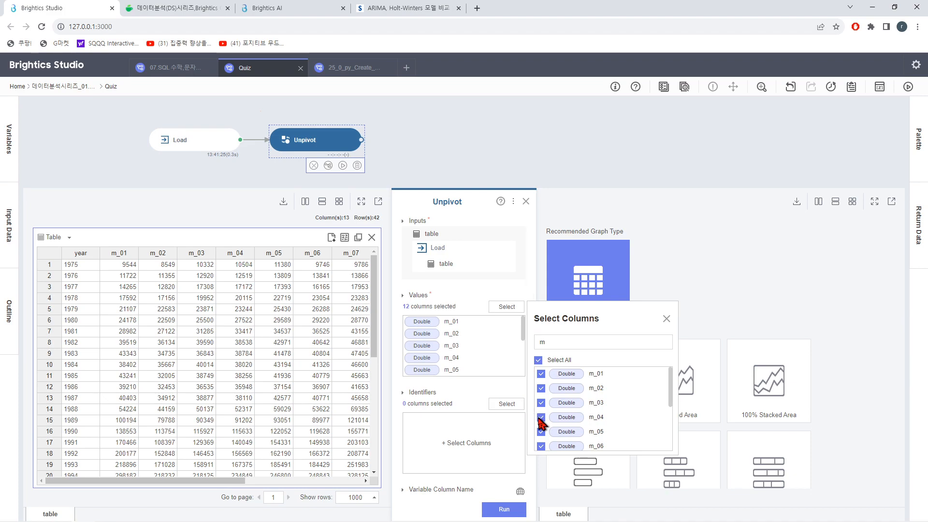
{"action": "scroll", "coordinate": [580, 394], "scroll_direction": "down", "scroll_amount": 3}
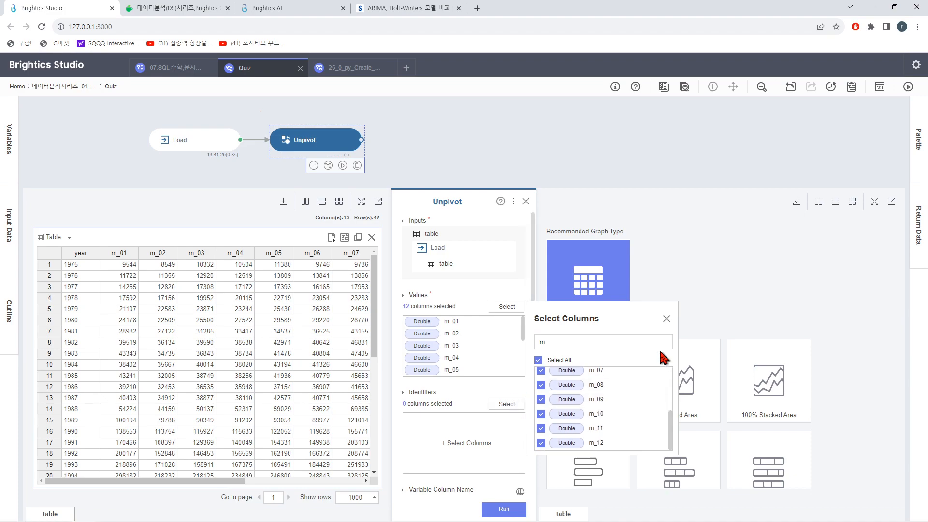
{"action": "left_click", "coordinate": [667, 318]}
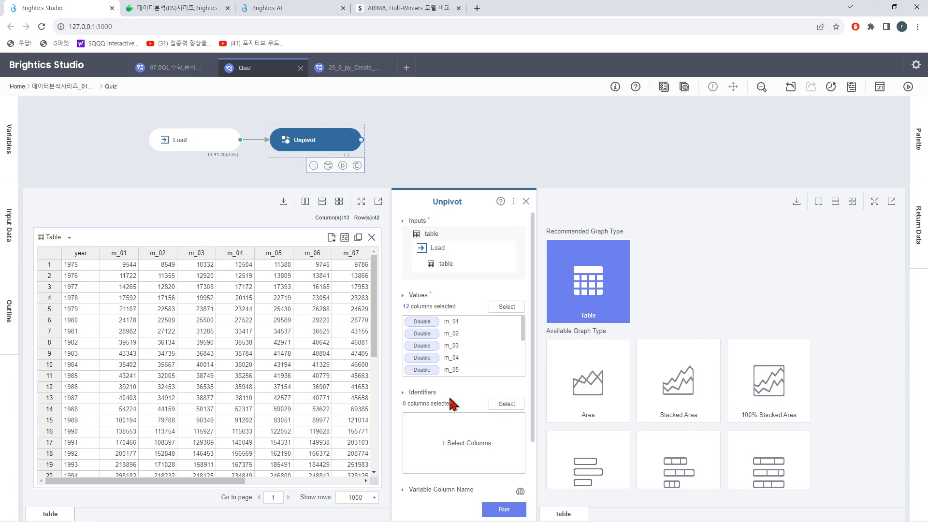
Step: Select the year column as the Unpivot function's identifier
{"action": "left_click", "coordinate": [505, 404]}
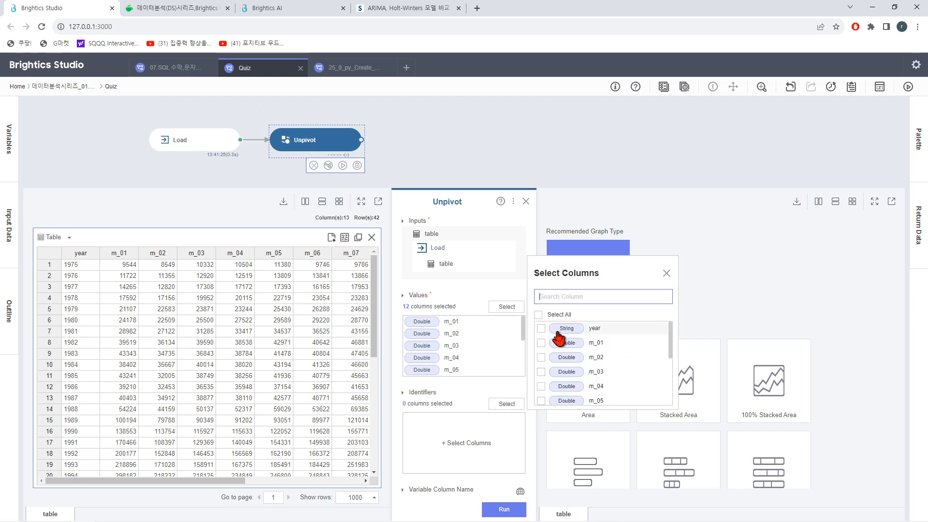
{"action": "left_click", "coordinate": [541, 328]}
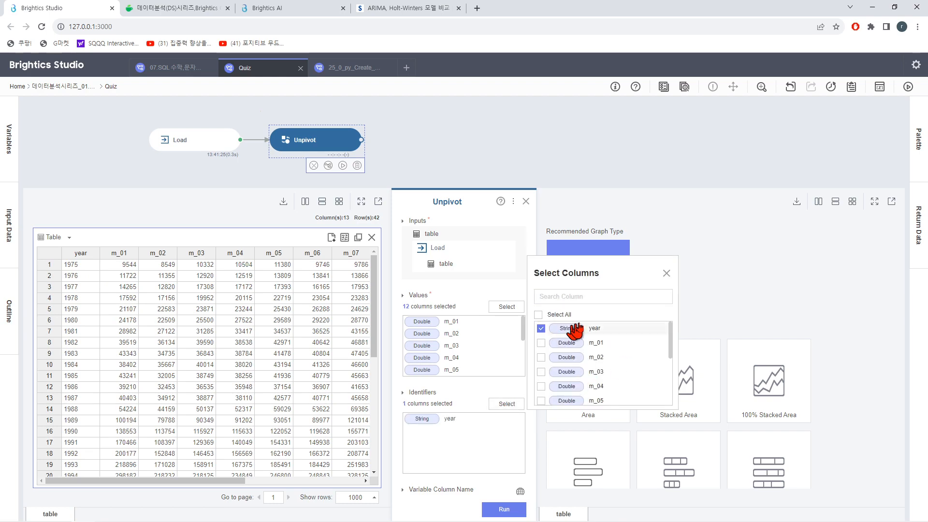
{"action": "left_click", "coordinate": [666, 274]}
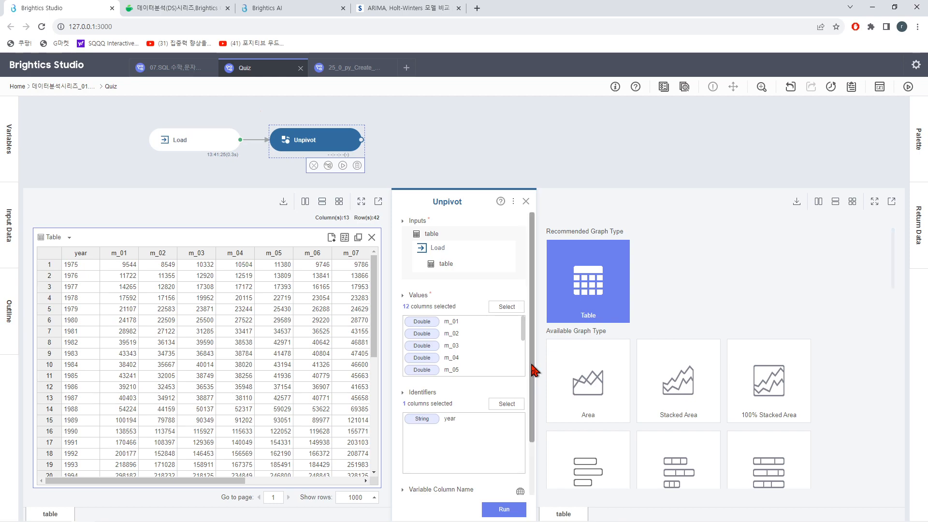
Step: Name the Unpivot variable column month and the value column travelers, and run the function to check its output rows
{"action": "scroll", "coordinate": [533, 389], "scroll_direction": "down", "scroll_amount": 2}
{"action": "left_click", "coordinate": [467, 440]}
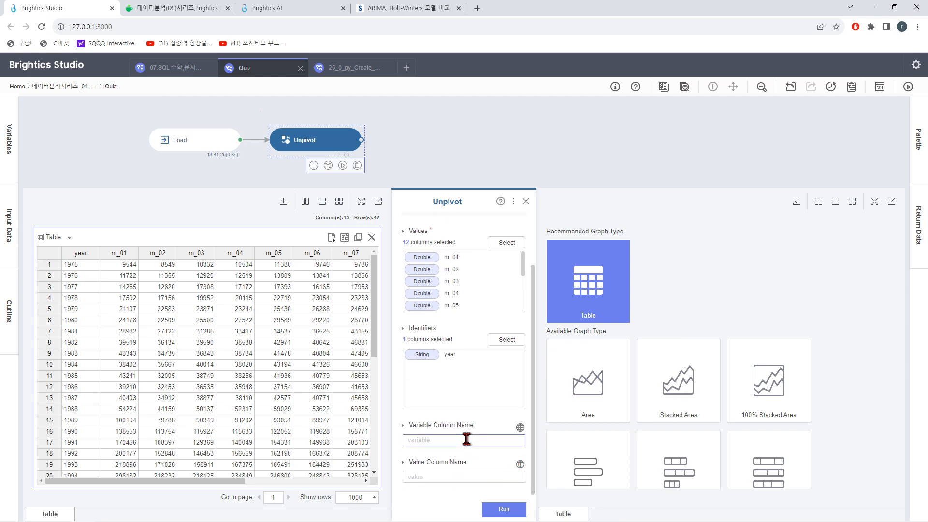
{"action": "type", "text": "month"}
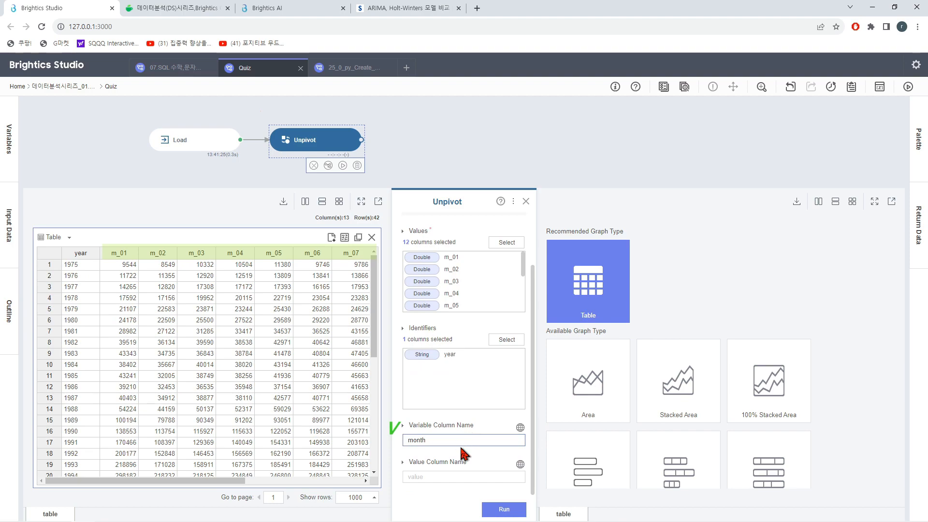
{"action": "left_click", "coordinate": [443, 476]}
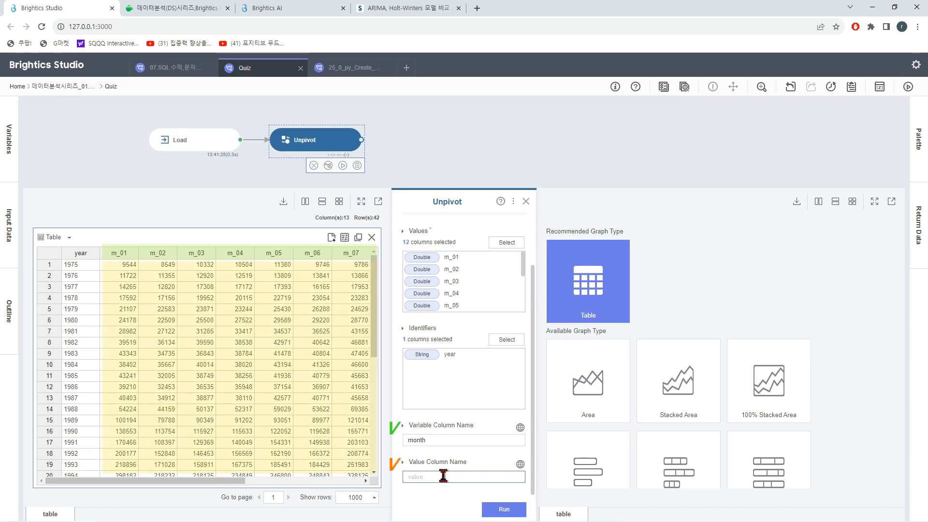
{"action": "type", "text": "travelers"}
{"action": "left_click", "coordinate": [505, 510]}
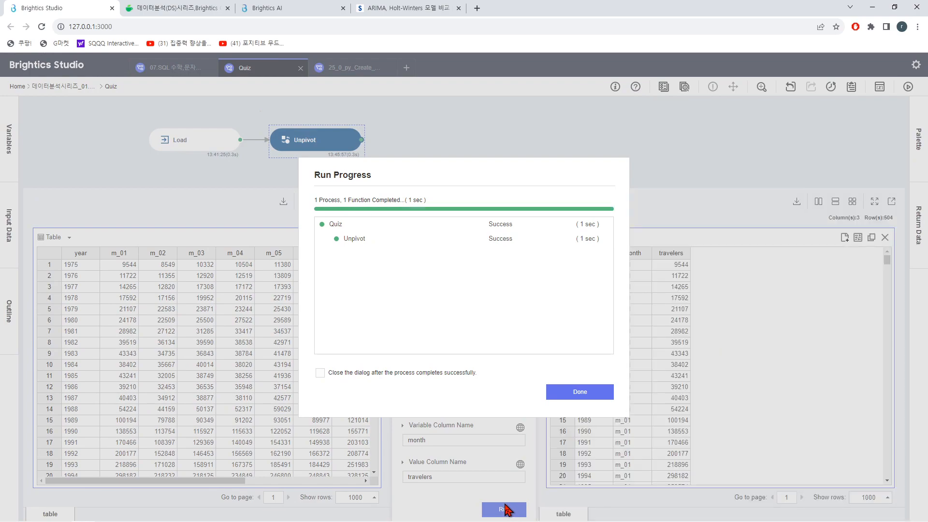
{"action": "left_click", "coordinate": [586, 392]}
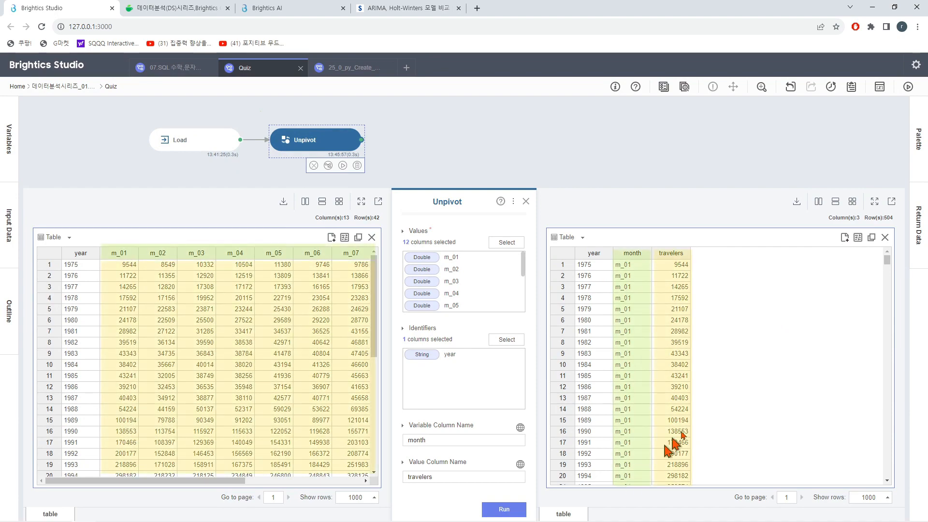
{"action": "left_click_drag", "start_coordinate": [890, 261], "coordinate": [891, 296]}
{"action": "left_click_drag", "start_coordinate": [891, 344], "coordinate": [870, 245]}
Step: Add a Query Executor function connected after the Unpivot function
{"action": "left_click", "coordinate": [415, 150]}
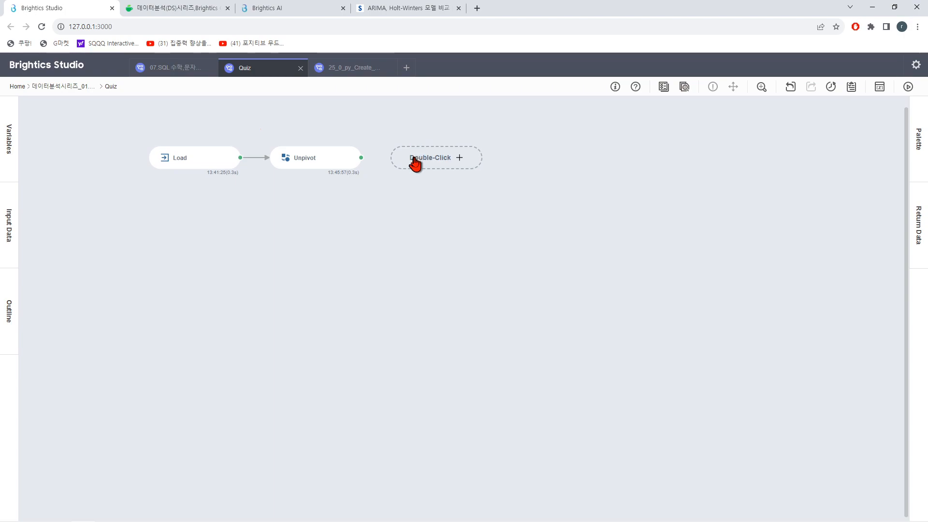
{"action": "double_click", "coordinate": [417, 160]}
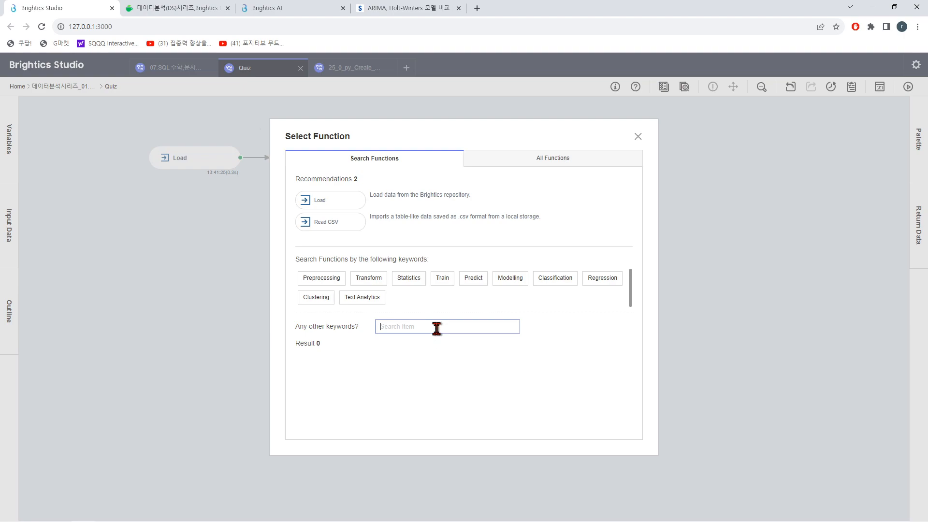
{"action": "type", "text": "q"}
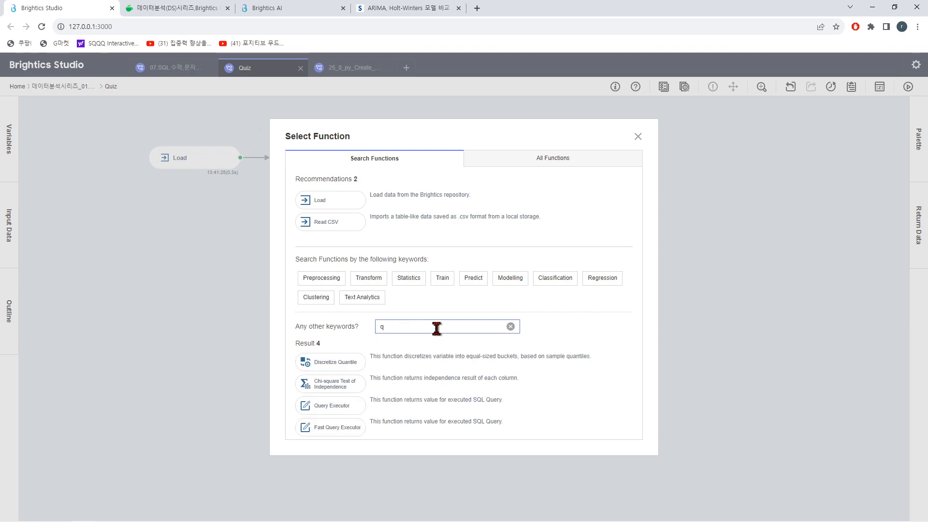
{"action": "type", "text": "uery"}
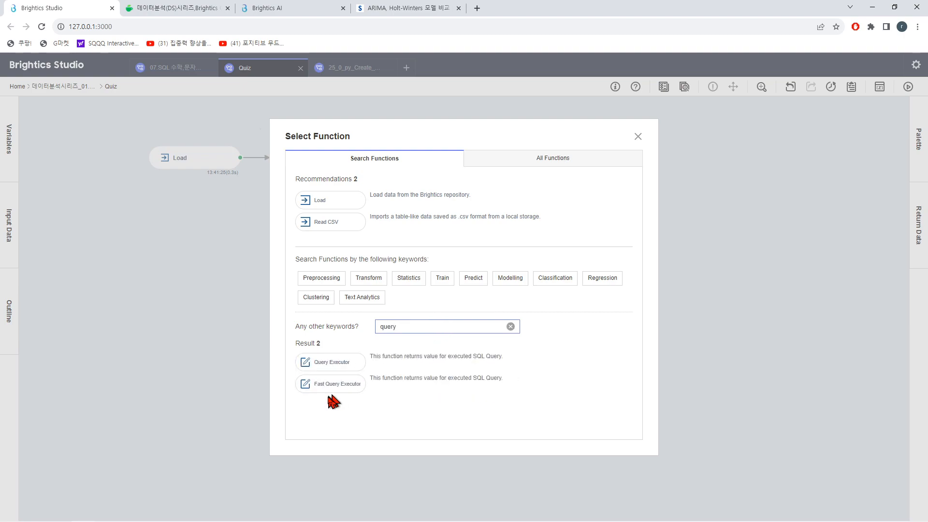
{"action": "left_click", "coordinate": [331, 367]}
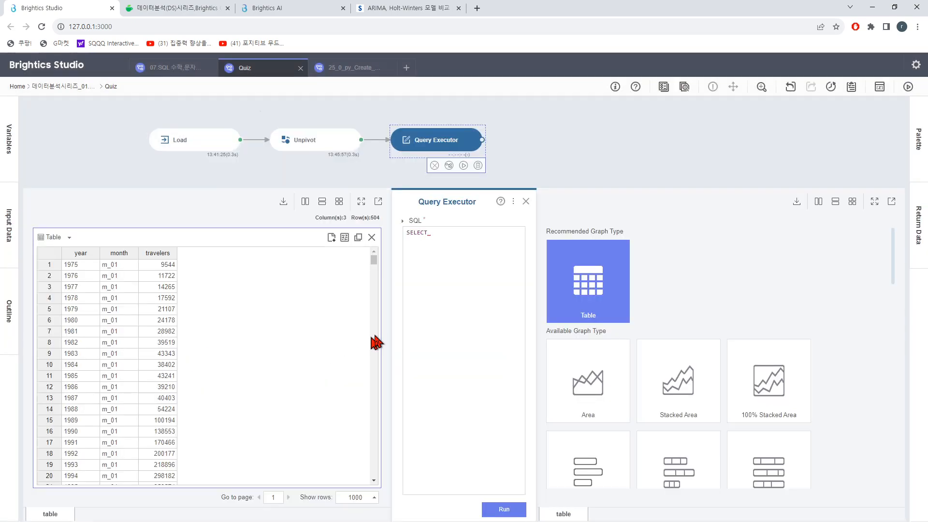
Step: Begin the Query Executor's SQL with SELECT year||month, and move the editor aside to uncover the input table
{"action": "left_click", "coordinate": [442, 302]}
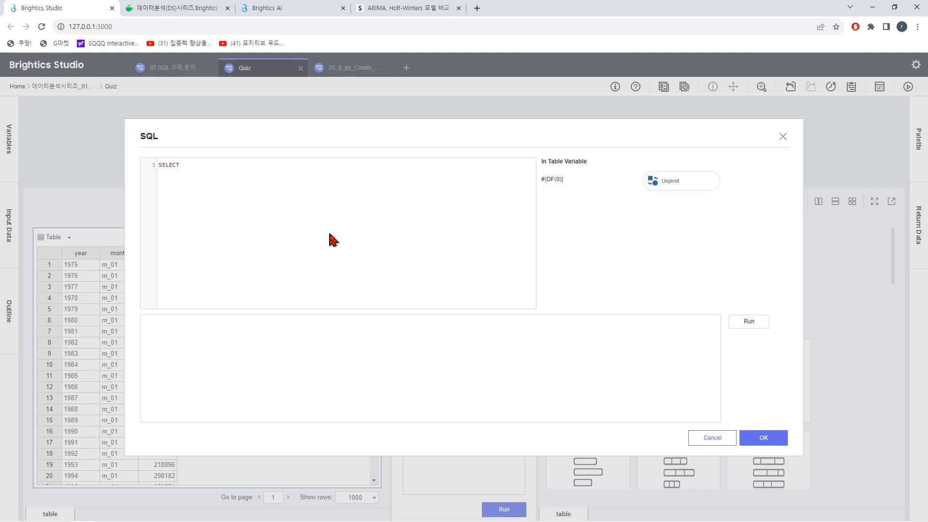
{"action": "left_click", "coordinate": [273, 206]}
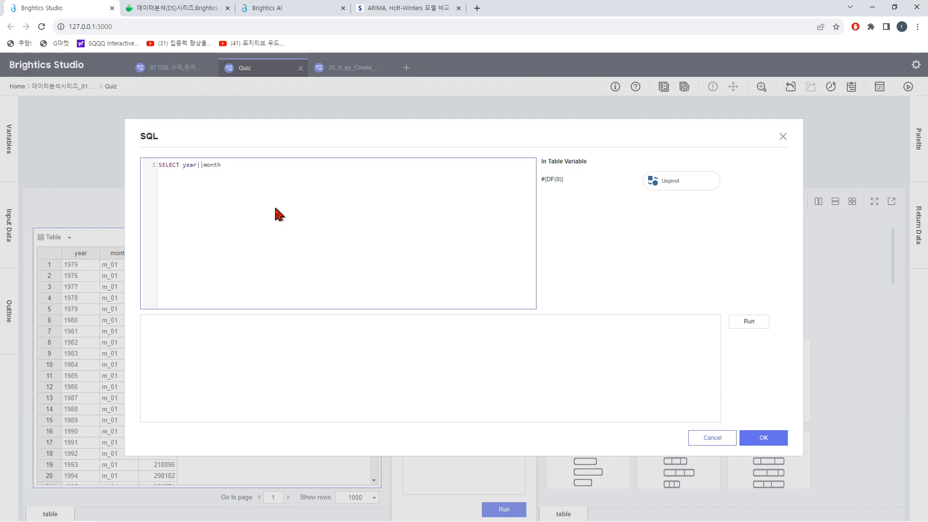
{"action": "left_click_drag", "start_coordinate": [263, 132], "coordinate": [343, 145]}
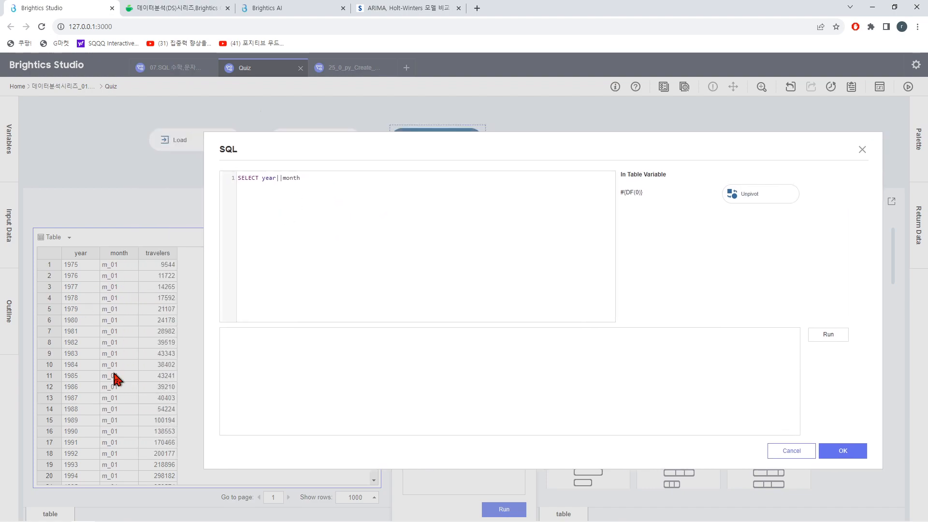
Step: Extend the query to SELECT year||substr(month,3,2) std_ym, travers from #{DF(0)}, using the Unpivot output as the table
{"action": "left_click", "coordinate": [312, 181]}
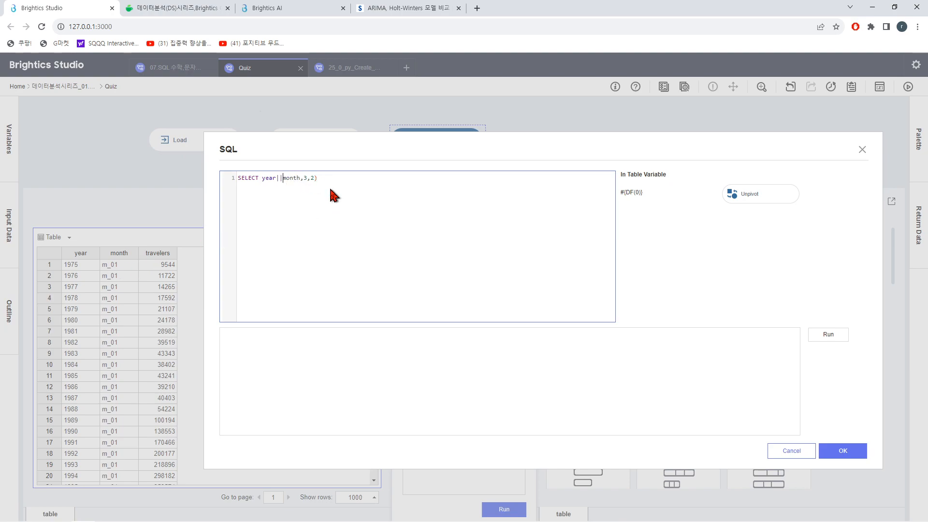
{"action": "type", "text": "sus"}
{"action": "key", "text": "BackSpace"}
{"action": "type", "text": "bstr("}
{"action": "key", "text": "Return"}
{"action": "left_click", "coordinate": [764, 199]}
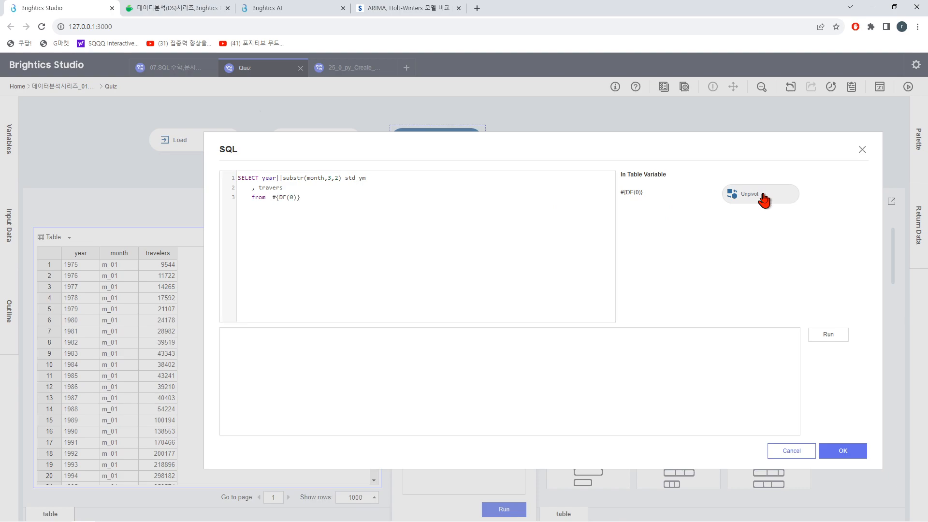
Step: Test the SQL query, correct the column name travers to travelers, and run the query again
{"action": "left_click", "coordinate": [824, 335]}
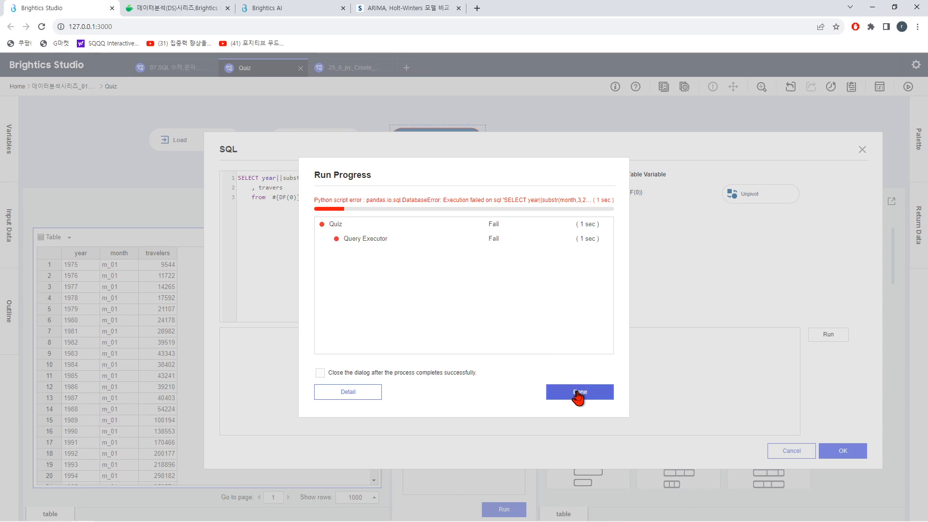
{"action": "left_click", "coordinate": [578, 395]}
{"action": "left_click", "coordinate": [318, 197]}
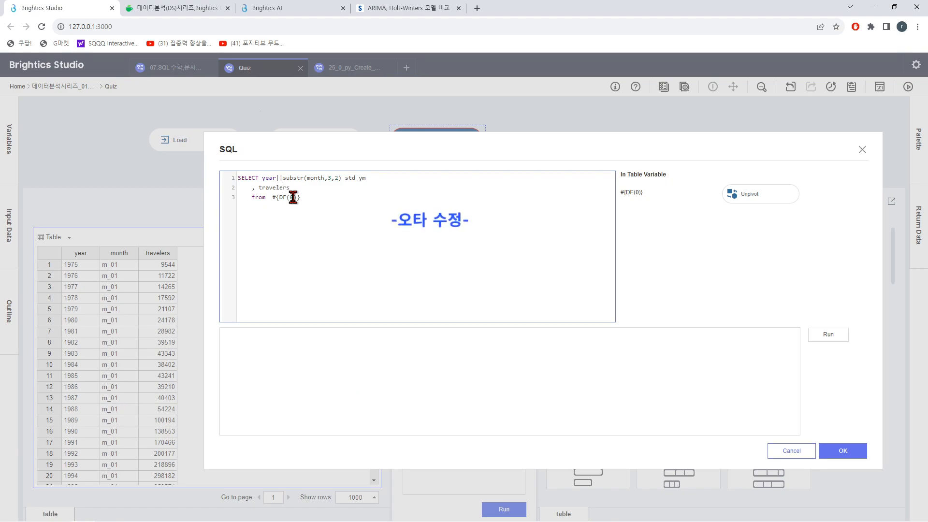
{"action": "left_click", "coordinate": [822, 334]}
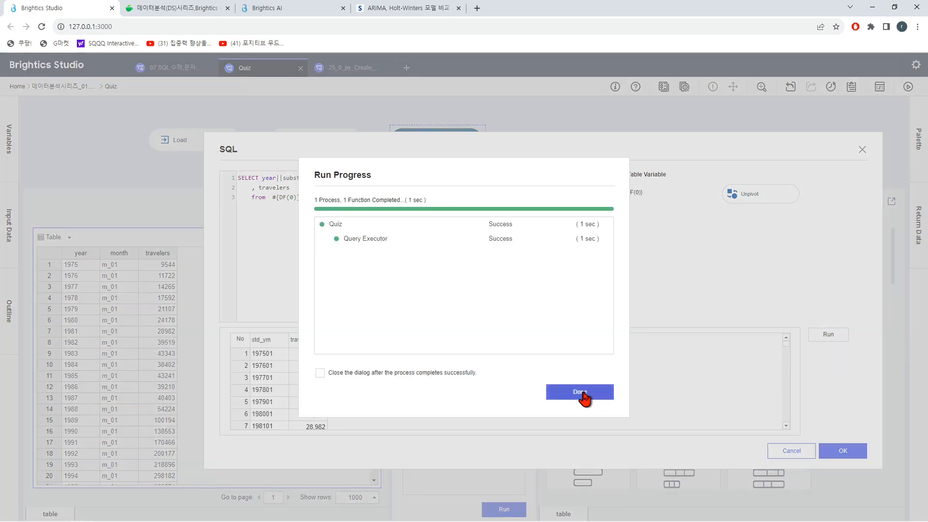
Step: Check the query's preview rows, accept the SQL, and run the Query Executor function in the Quiz workflow
{"action": "left_click", "coordinate": [580, 392]}
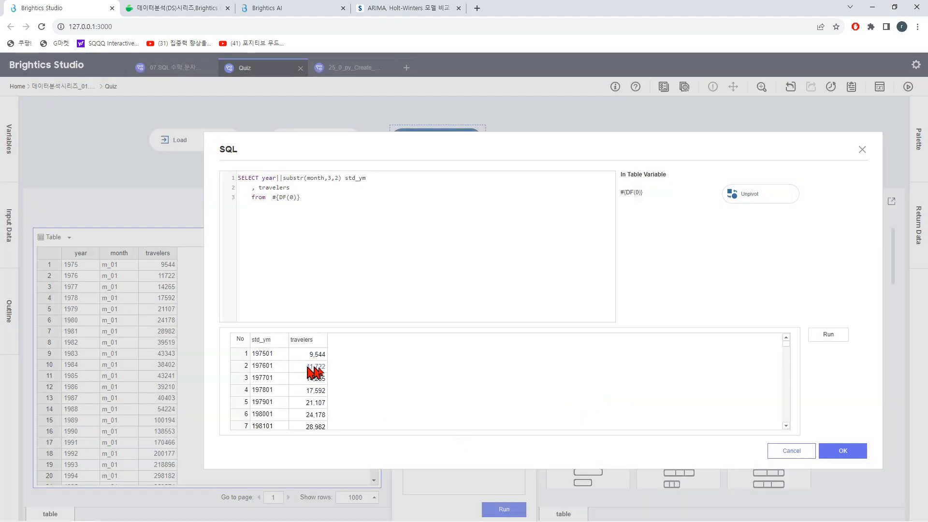
{"action": "scroll", "coordinate": [315, 372], "scroll_direction": "down", "scroll_amount": 2}
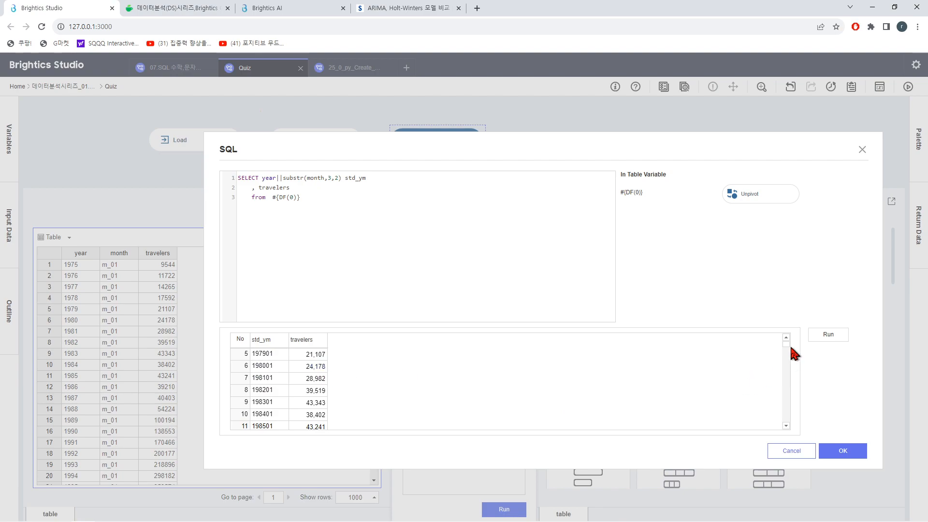
{"action": "mouse_move", "coordinate": [788, 344]}
{"action": "left_mouse_down"}
{"action": "mouse_move", "coordinate": [791, 356]}
{"action": "mouse_move", "coordinate": [789, 344]}
{"action": "left_mouse_up"}
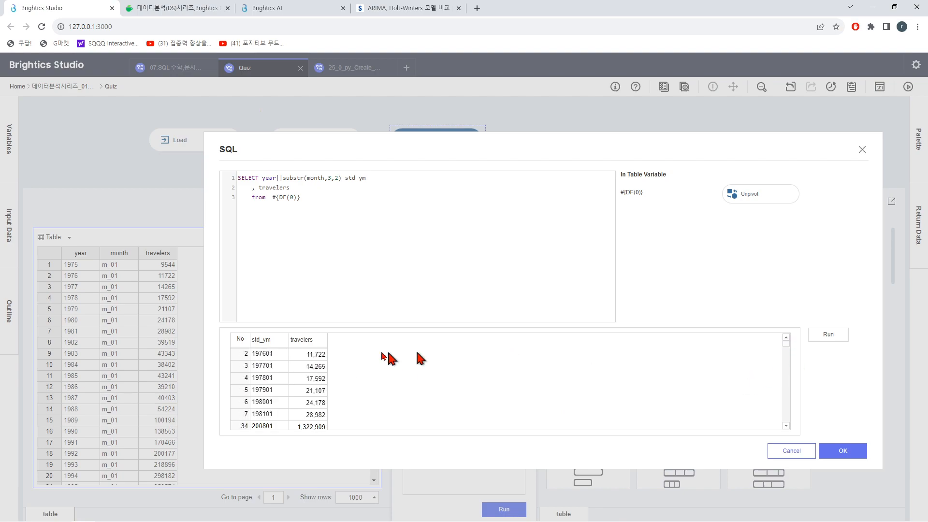
{"action": "left_click", "coordinate": [846, 457]}
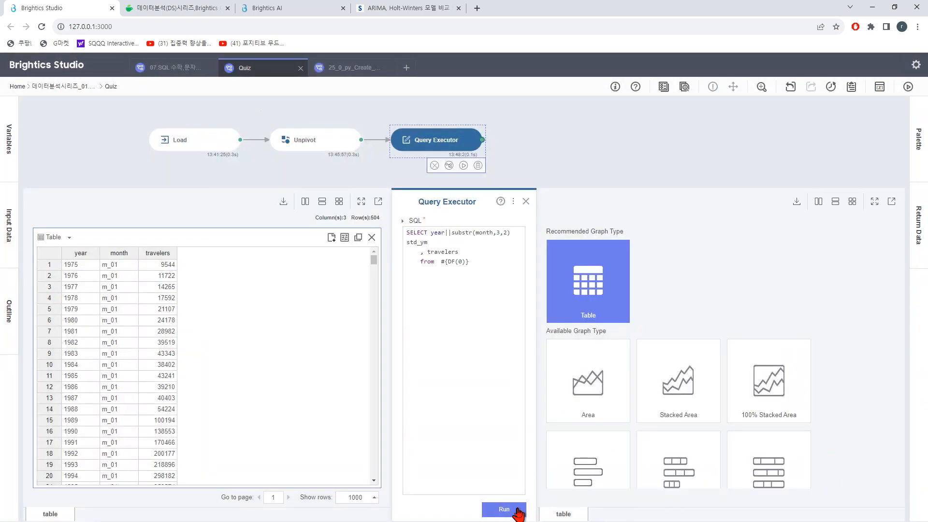
{"action": "left_click", "coordinate": [517, 512]}
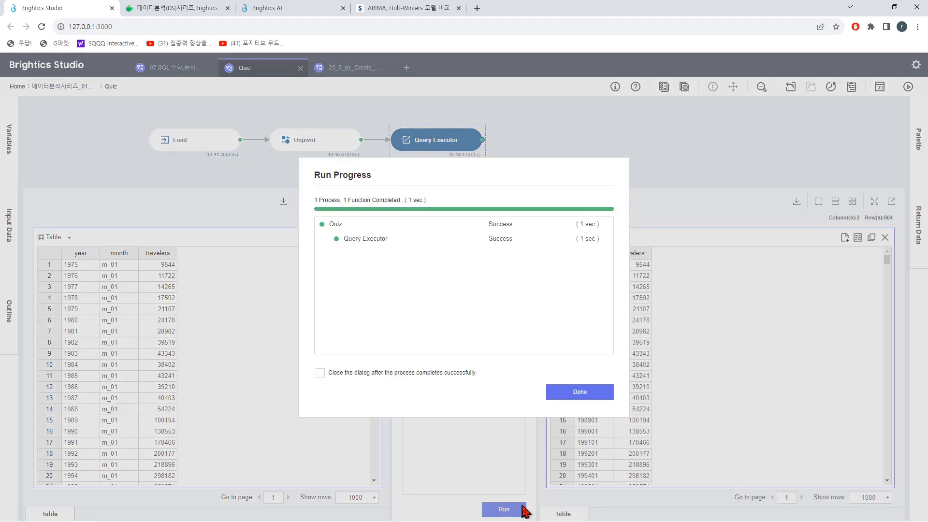
{"action": "left_click", "coordinate": [586, 398]}
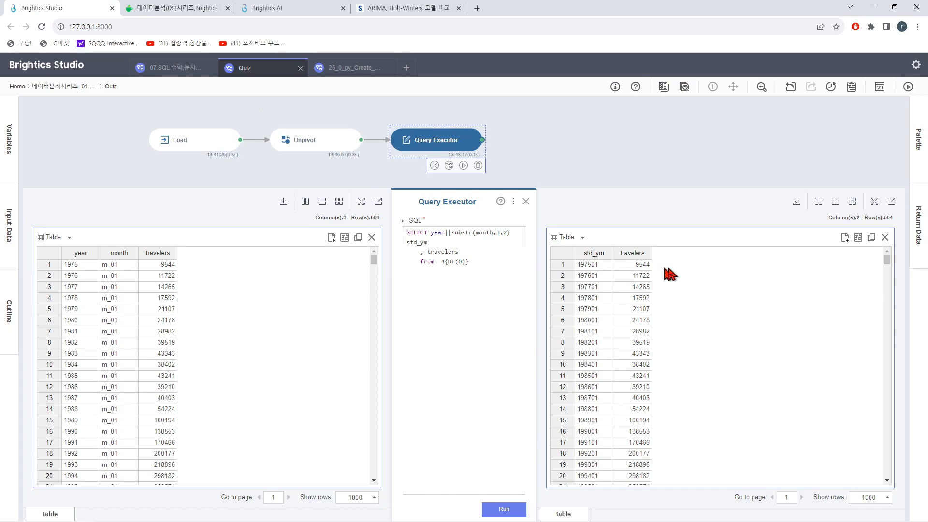
{"action": "mouse_move", "coordinate": [886, 263]}
{"action": "left_mouse_down"}
{"action": "mouse_move", "coordinate": [887, 472]}
{"action": "mouse_move", "coordinate": [877, 263]}
{"action": "left_mouse_up"}
{"action": "left_click", "coordinate": [526, 202]}
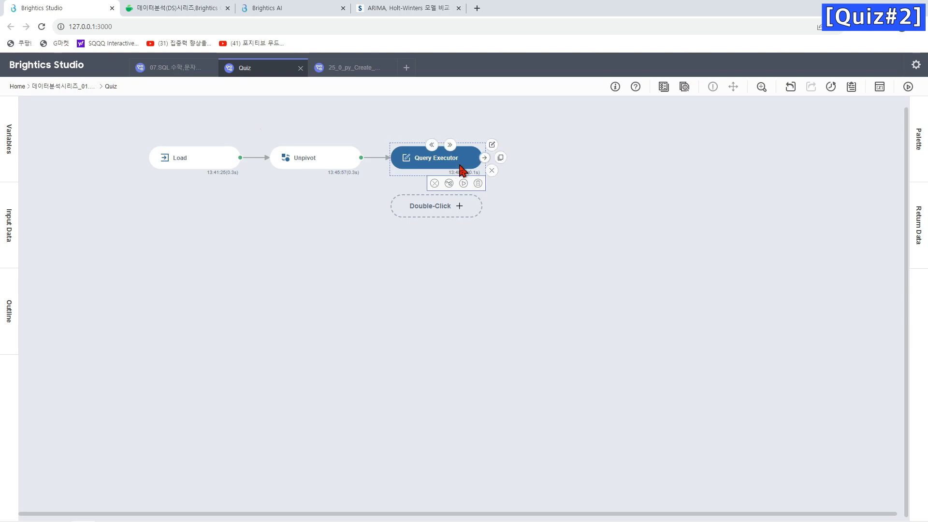
Step: Add an Add Lead Lag function connected after the Query Executor function
{"action": "scroll", "coordinate": [459, 167], "scroll_direction": "up", "scroll_amount": 1}
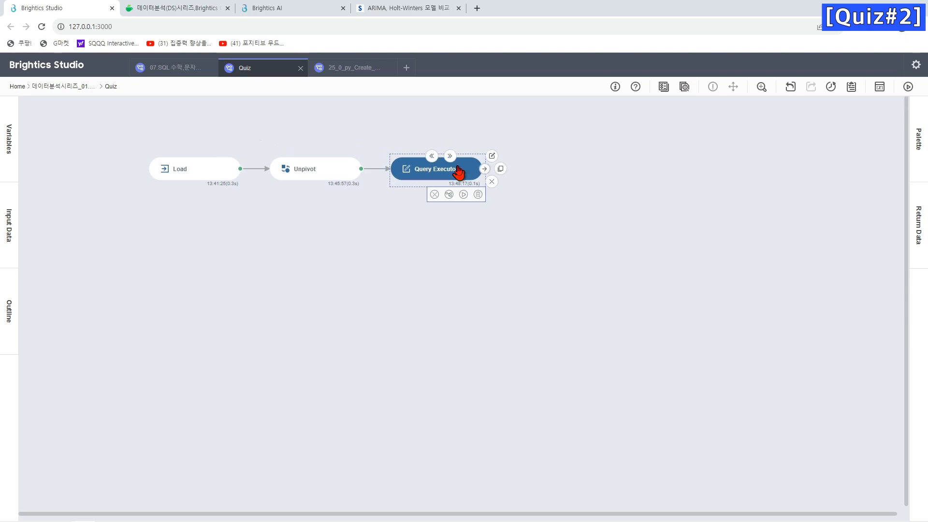
{"action": "double_click", "coordinate": [458, 172]}
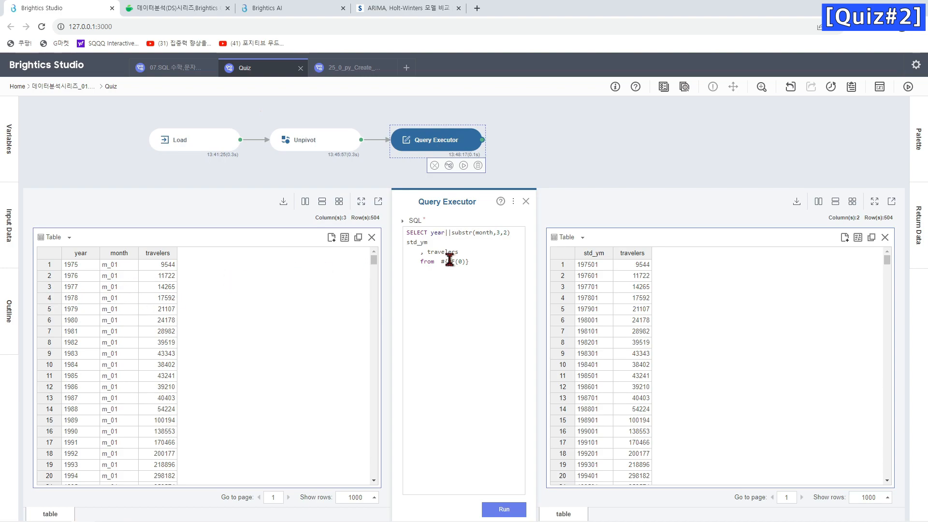
{"action": "left_click_drag", "start_coordinate": [887, 260], "coordinate": [866, 238]}
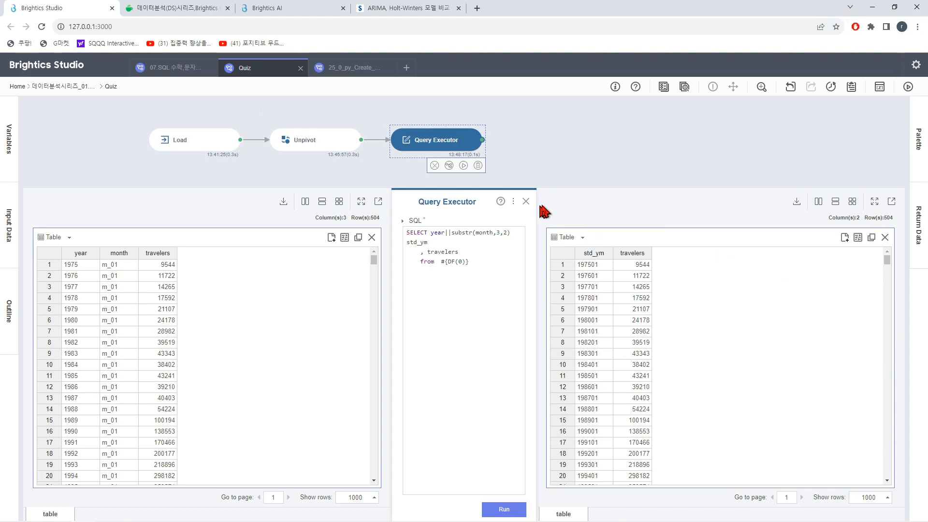
{"action": "mouse_move", "coordinate": [517, 145]}
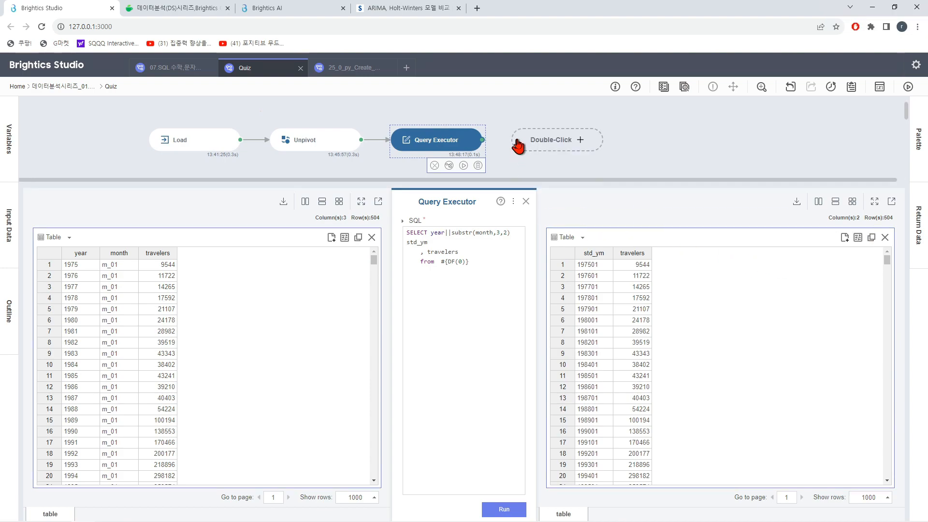
{"action": "left_click", "coordinate": [524, 145]}
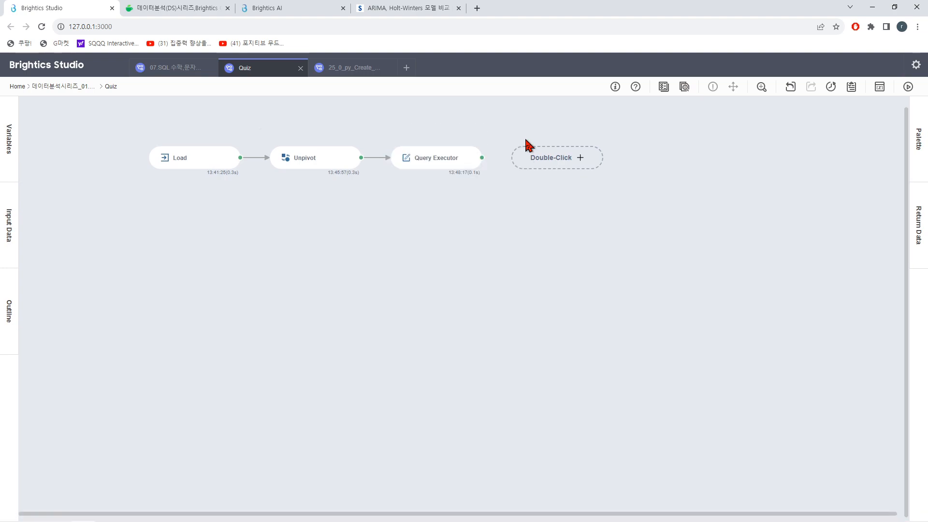
{"action": "double_click", "coordinate": [538, 162]}
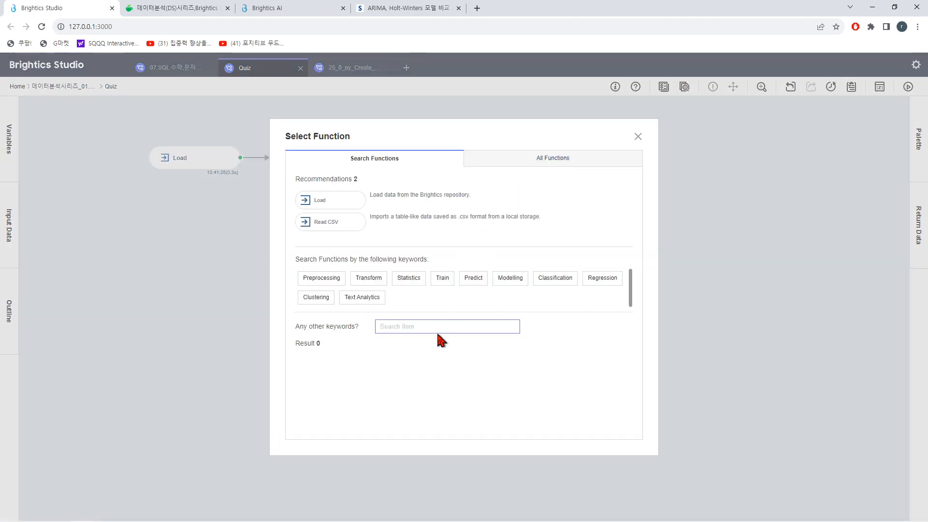
{"action": "left_click", "coordinate": [438, 332]}
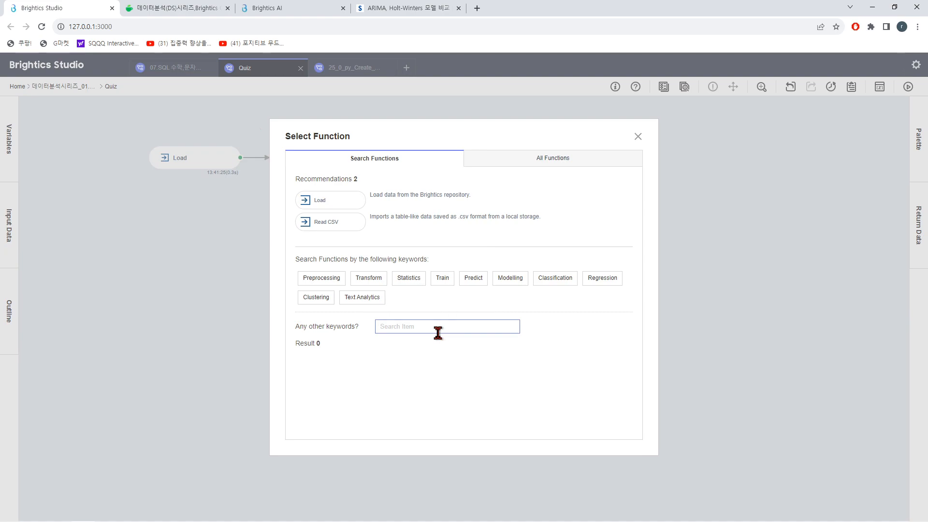
{"action": "type", "text": "add lea"}
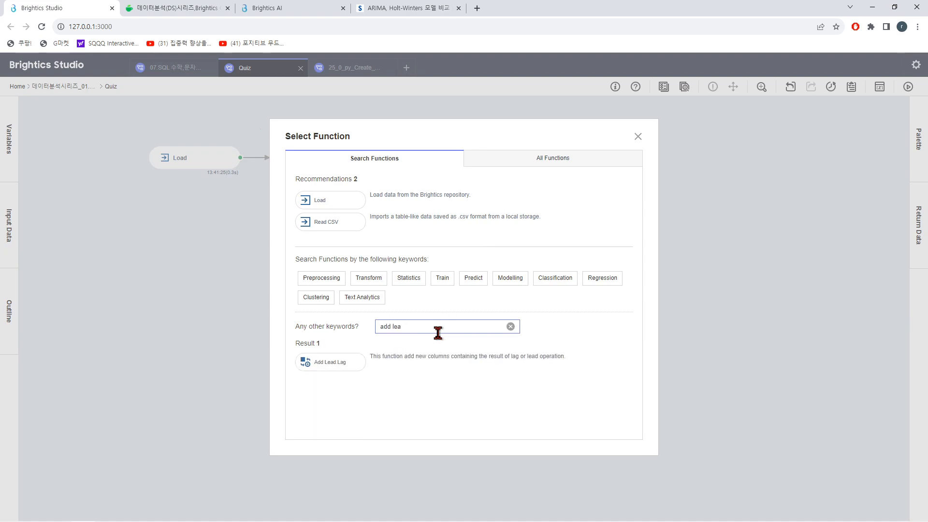
{"action": "left_click", "coordinate": [347, 372]}
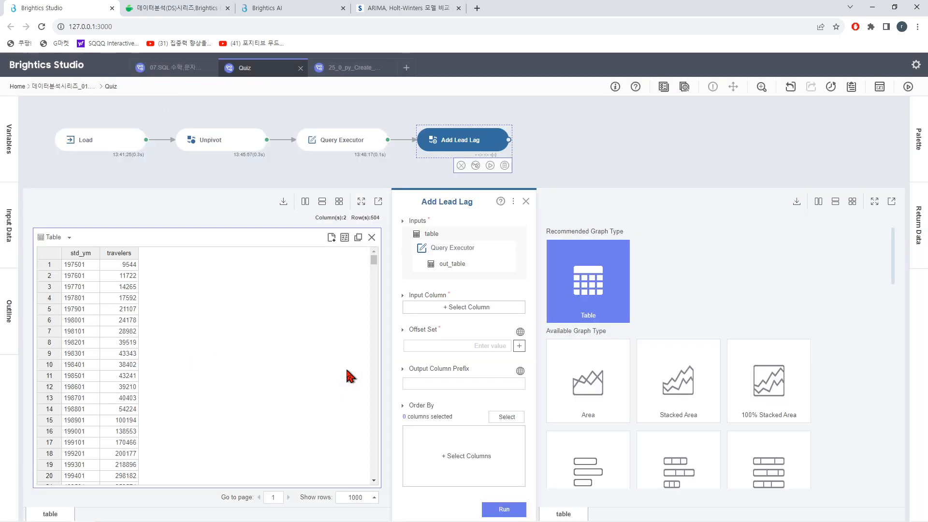
Step: Configure Add Lead Lag with input column travelers, offset 1 and ordering by std_ym, and run it
{"action": "left_click", "coordinate": [448, 311]}
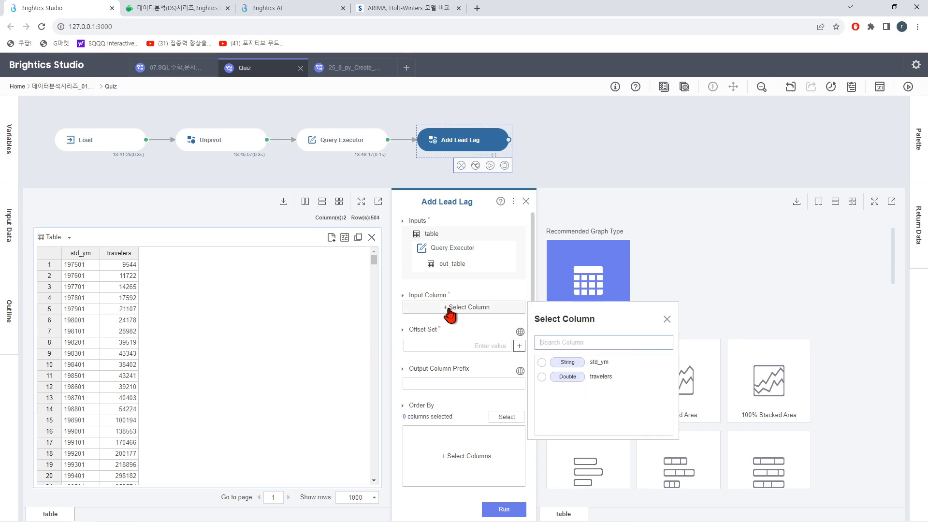
{"action": "left_click", "coordinate": [551, 379]}
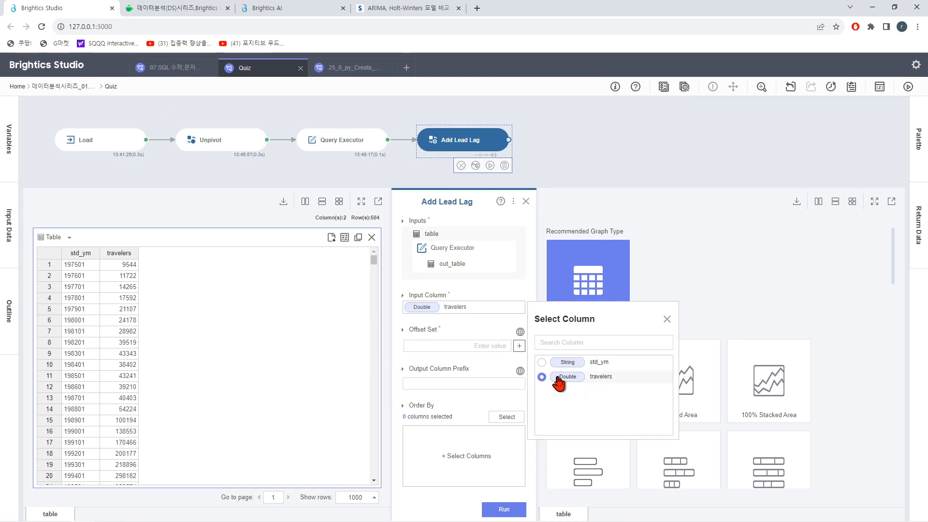
{"action": "left_click", "coordinate": [667, 319]}
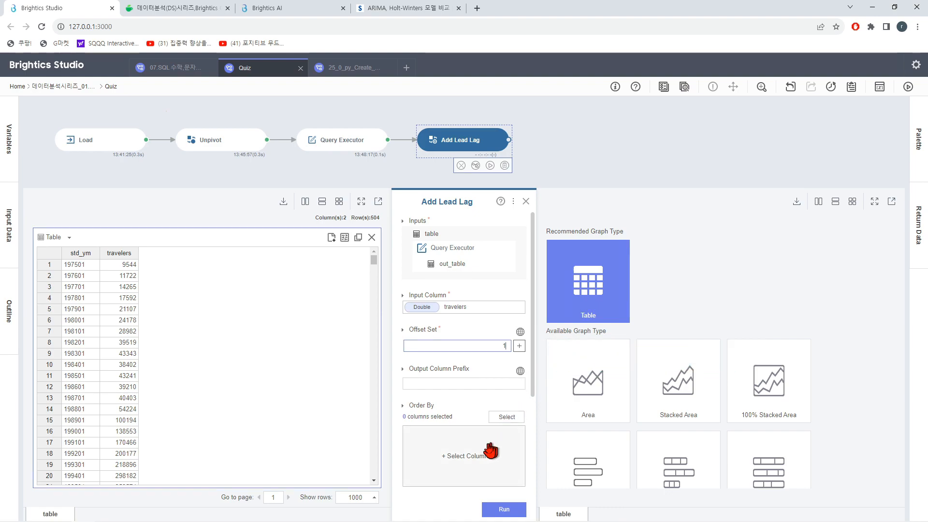
{"action": "left_click", "coordinate": [507, 418]}
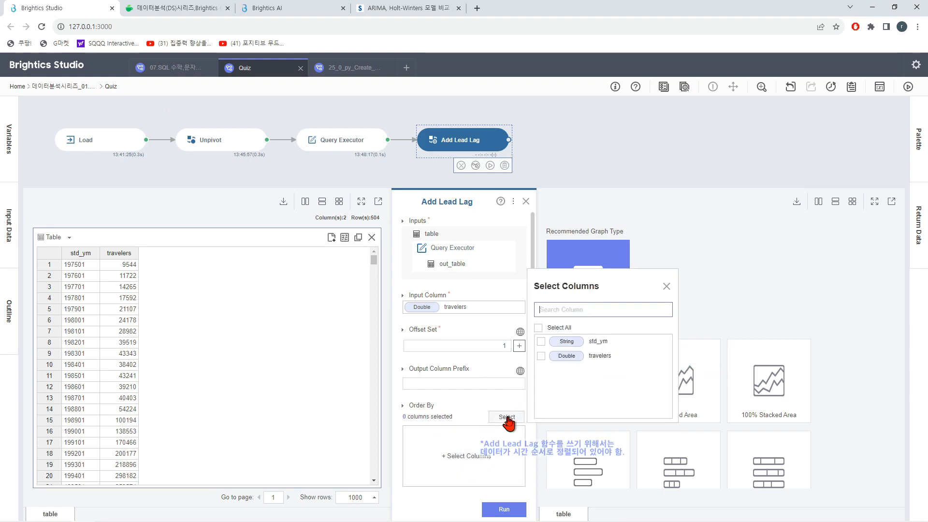
{"action": "left_click", "coordinate": [574, 344]}
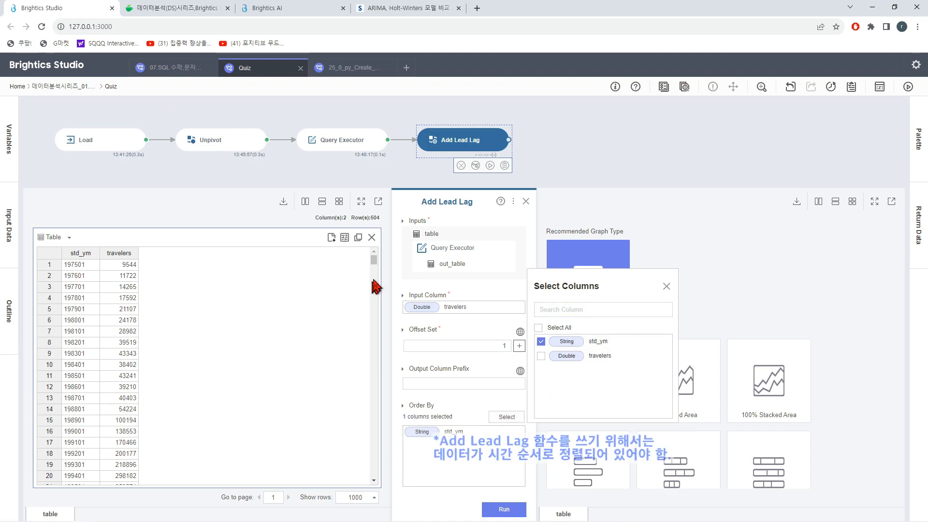
{"action": "mouse_move", "coordinate": [373, 260]}
{"action": "left_mouse_down"}
{"action": "mouse_move", "coordinate": [359, 456]}
{"action": "mouse_move", "coordinate": [357, 313]}
{"action": "mouse_move", "coordinate": [366, 272]}
{"action": "left_mouse_up"}
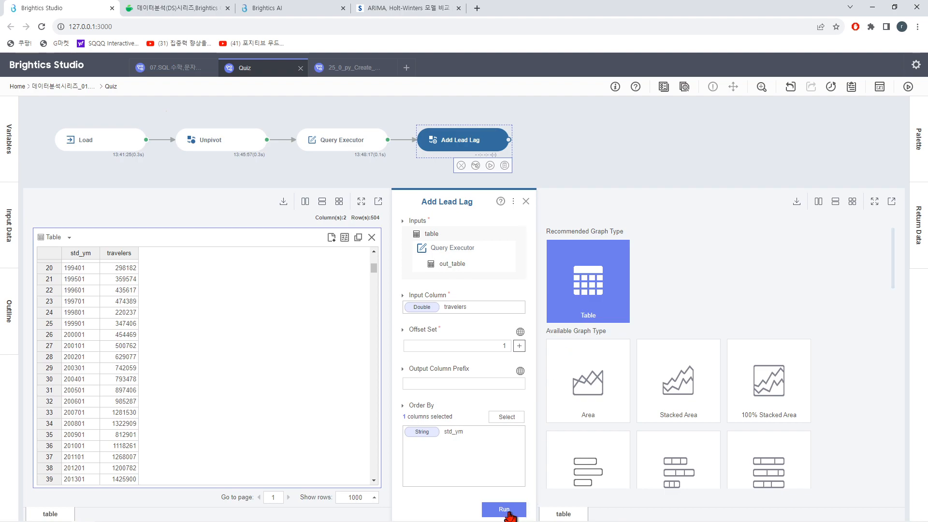
{"action": "left_click", "coordinate": [509, 513]}
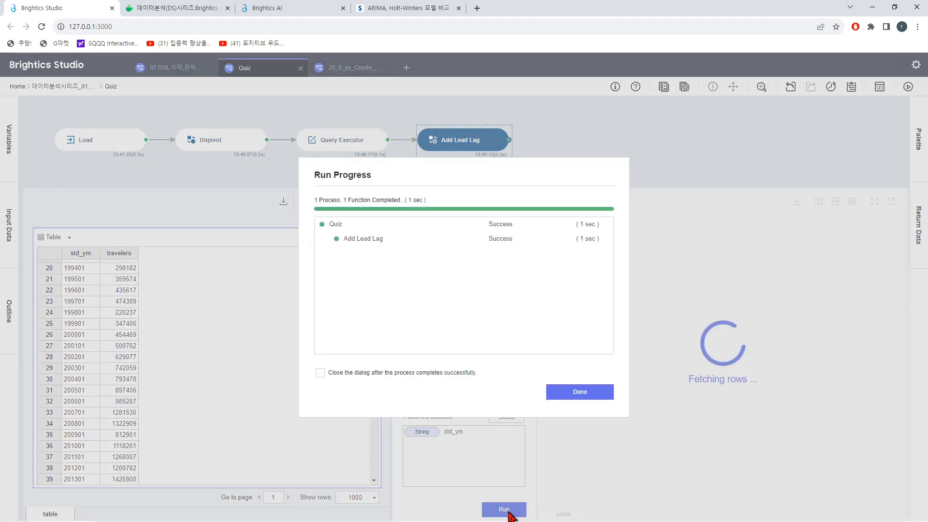
{"action": "left_click", "coordinate": [590, 392]}
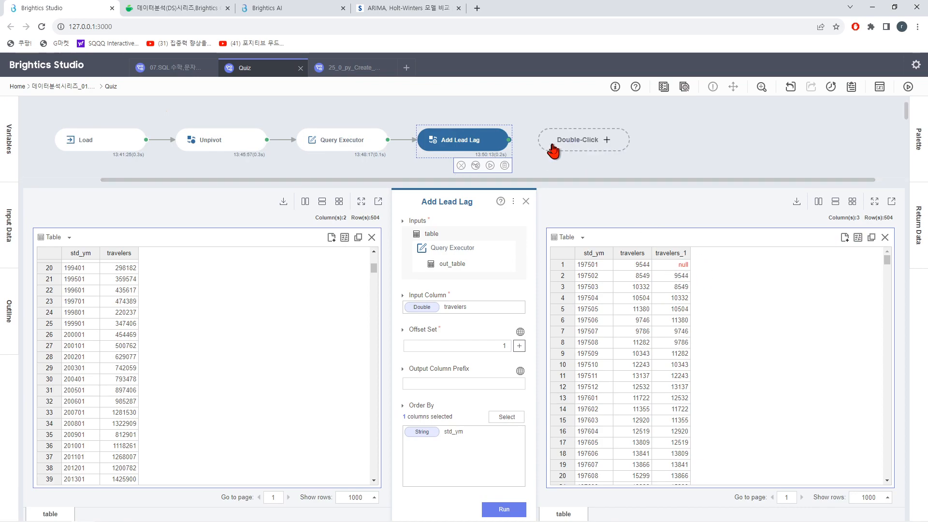
Step: Add a Delete Missing Data function connected after the Add Lead Lag function
{"action": "left_click", "coordinate": [552, 151]}
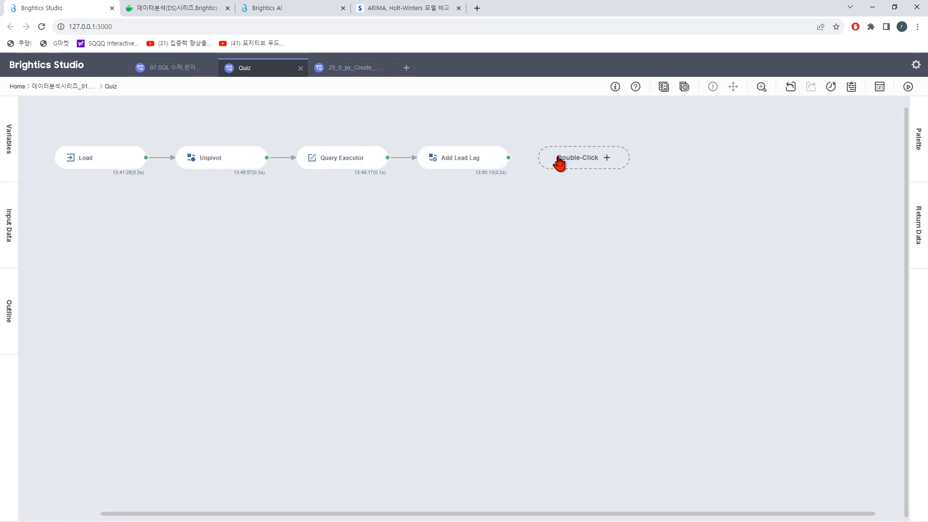
{"action": "double_click", "coordinate": [559, 163]}
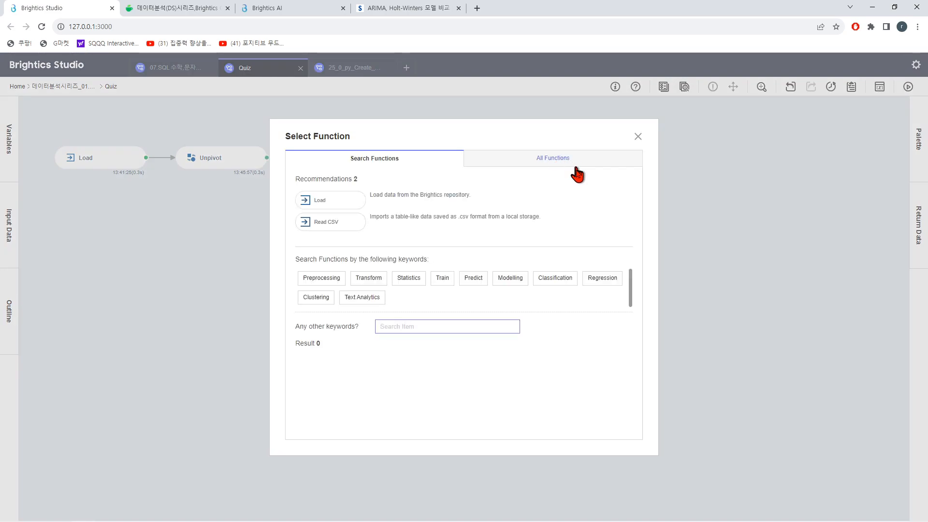
{"action": "type", "text": "delete"}
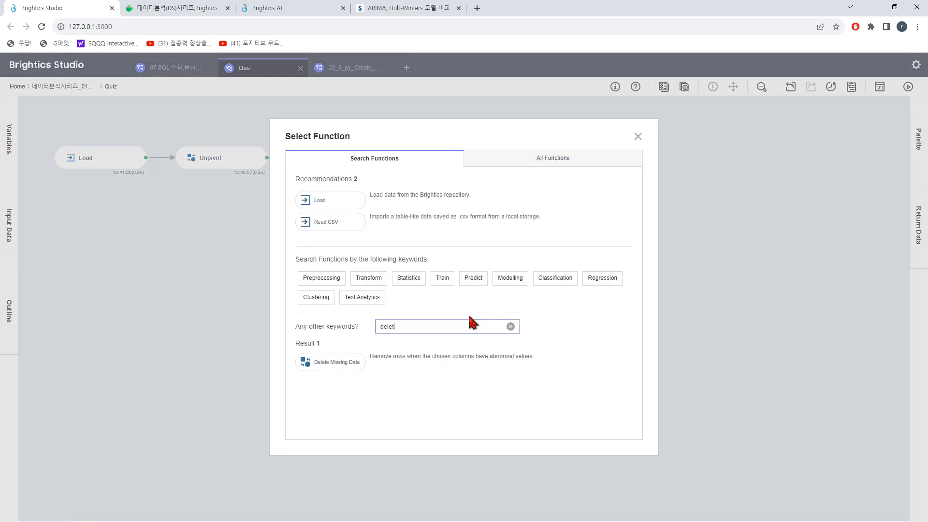
{"action": "left_click", "coordinate": [344, 372]}
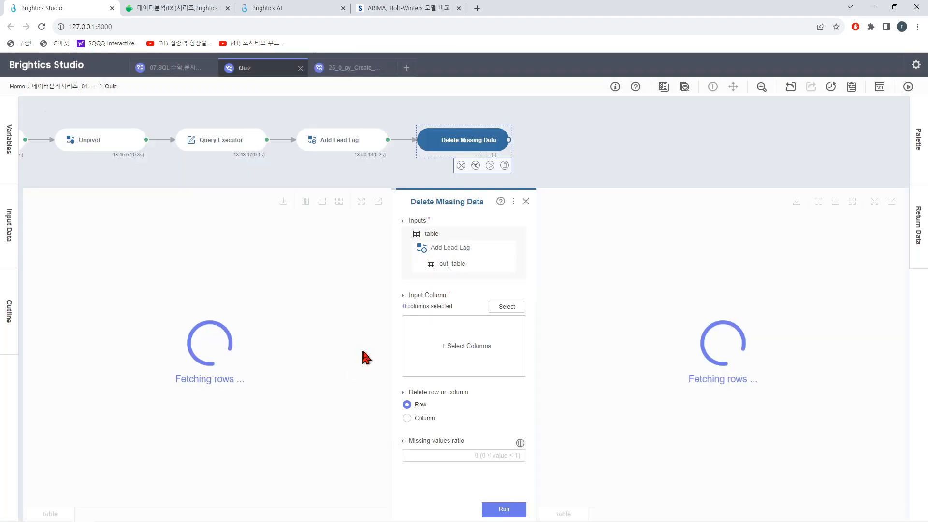
Step: Choose travelers_1 as the Delete Missing Data input column and run the function to remove rows with missing values
{"action": "left_click", "coordinate": [505, 309]}
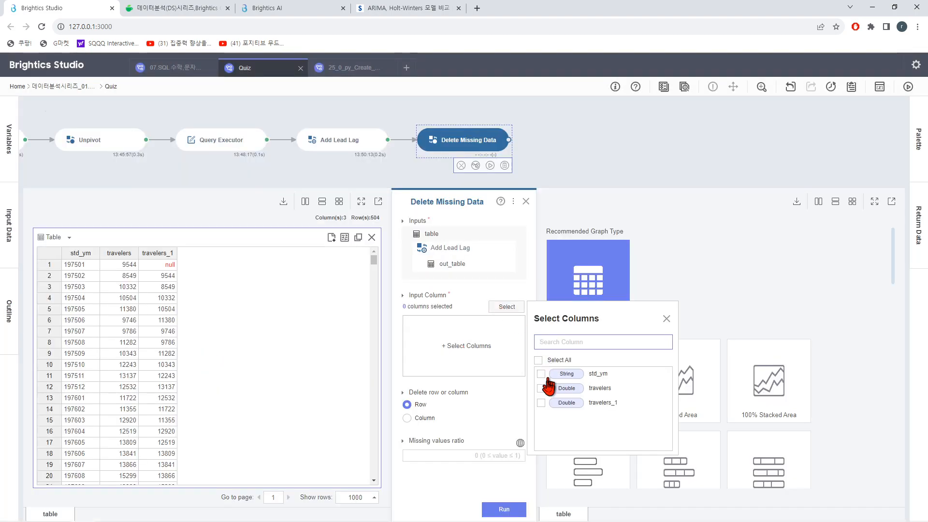
{"action": "left_click", "coordinate": [541, 403]}
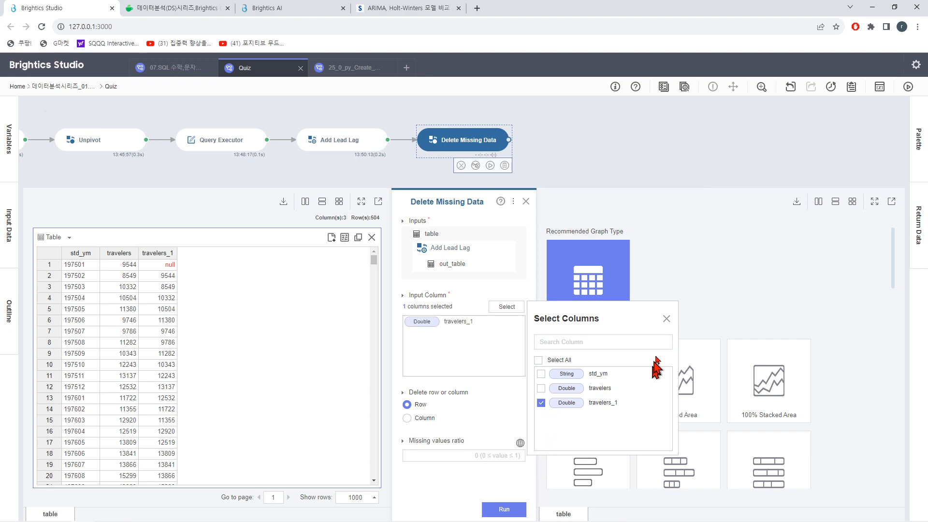
{"action": "left_click", "coordinate": [440, 424]}
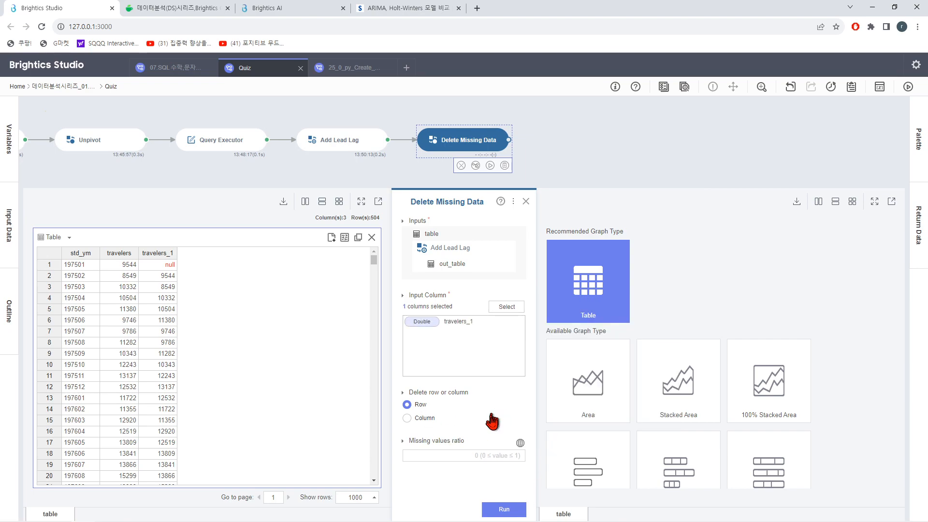
{"action": "left_click", "coordinate": [505, 510]}
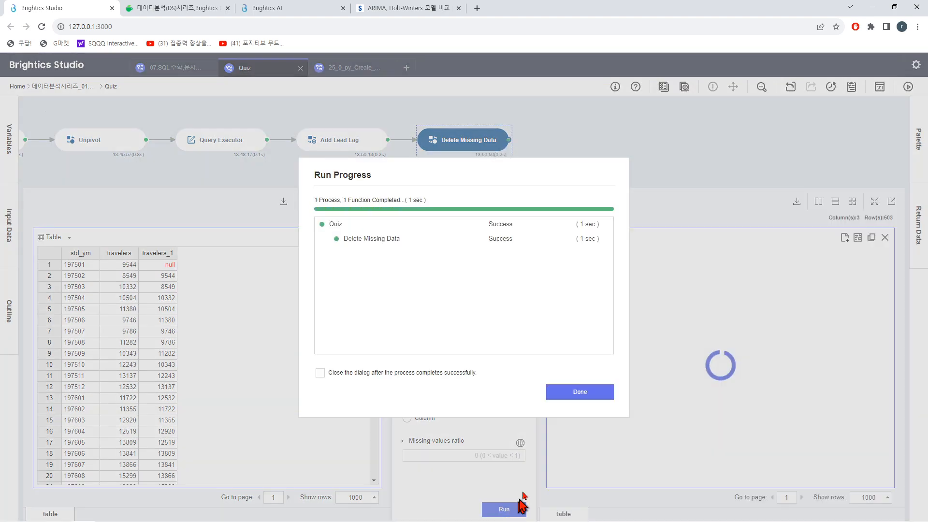
{"action": "left_click", "coordinate": [594, 393]}
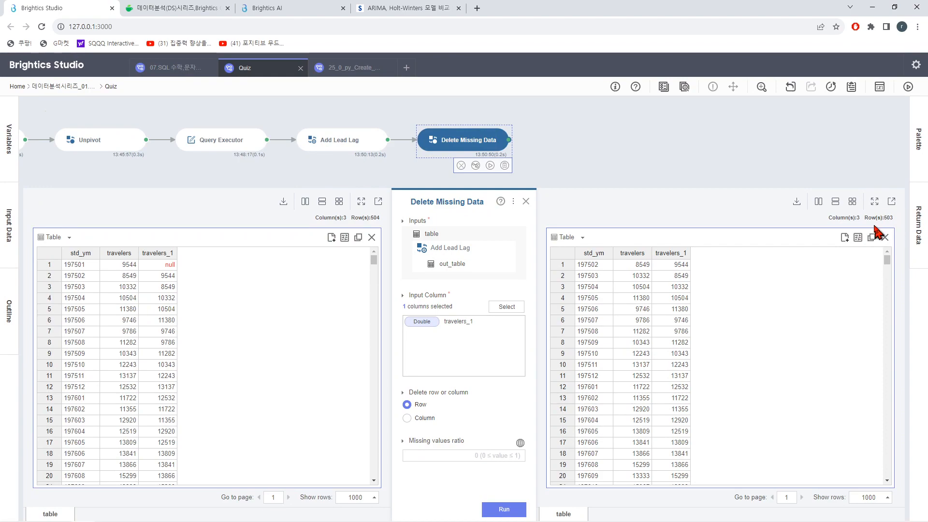
{"action": "mouse_move", "coordinate": [888, 261]}
{"action": "left_mouse_down"}
{"action": "mouse_move", "coordinate": [869, 478]}
{"action": "mouse_move", "coordinate": [886, 362]}
{"action": "mouse_move", "coordinate": [877, 246]}
{"action": "left_mouse_up"}
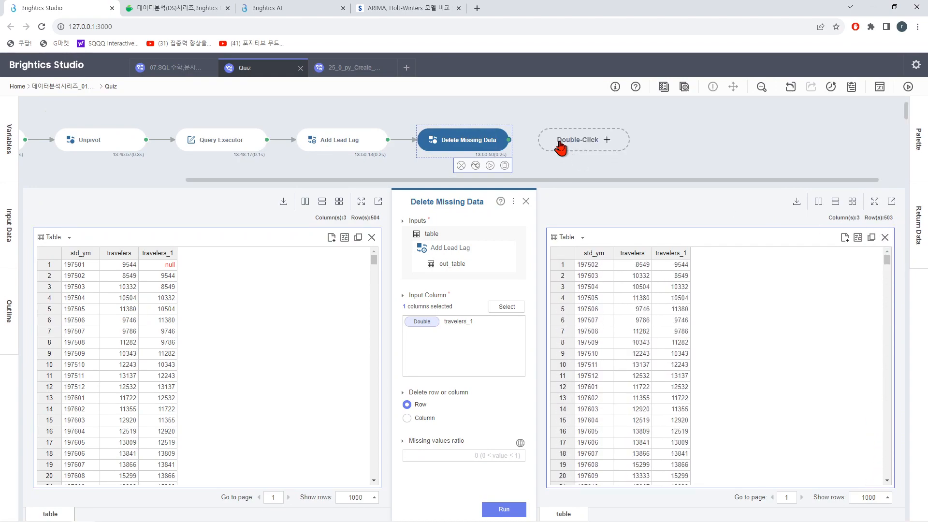
Step: Add a Correlation function connected after the Delete Missing Data function
{"action": "left_click", "coordinate": [561, 148]}
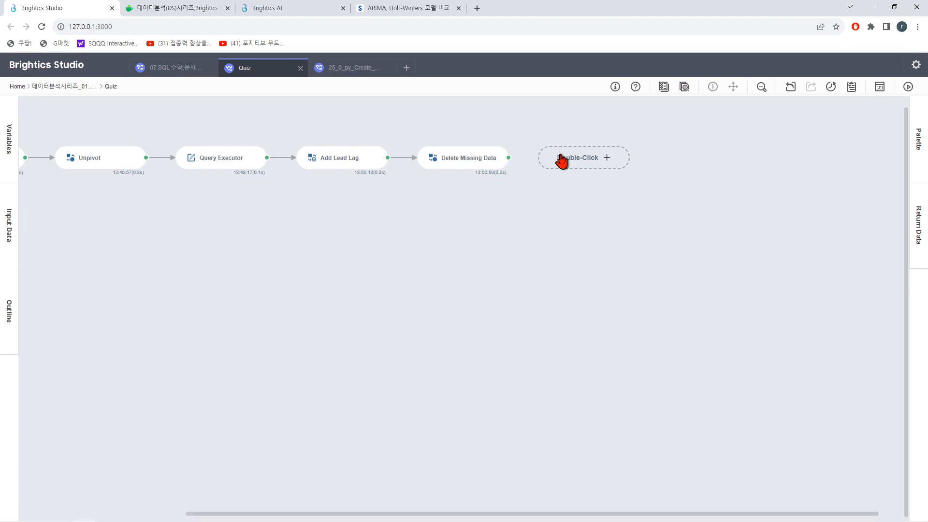
{"action": "double_click", "coordinate": [561, 160]}
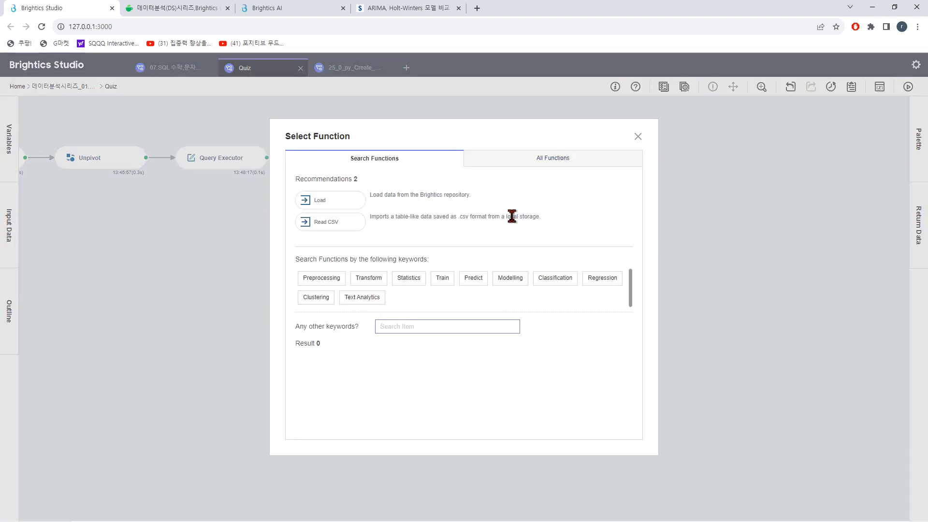
{"action": "type", "text": "core"}
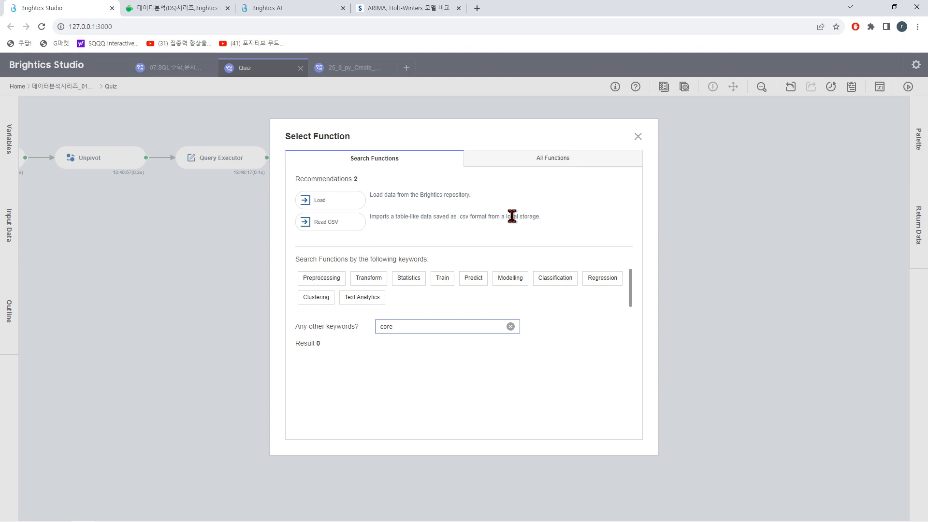
{"action": "key", "text": "BackSpace"}
{"action": "type", "text": "r"}
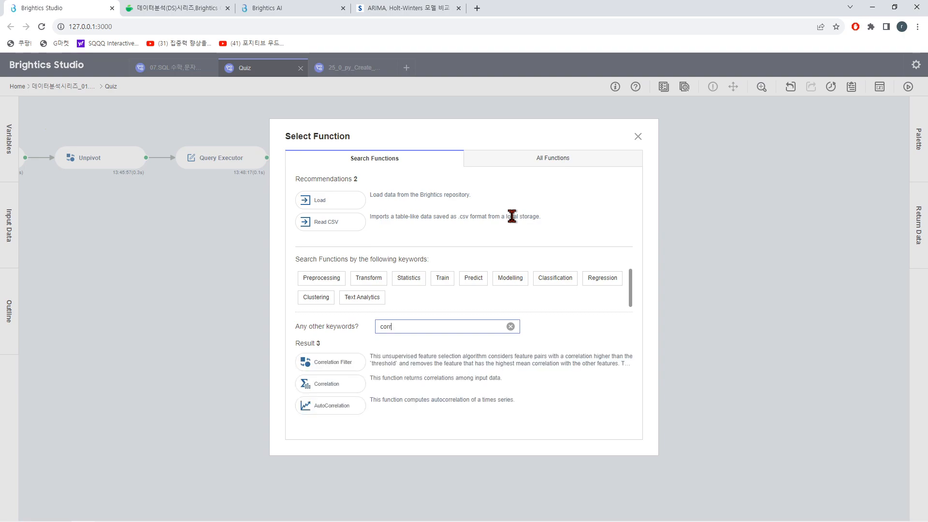
{"action": "left_click", "coordinate": [324, 384]}
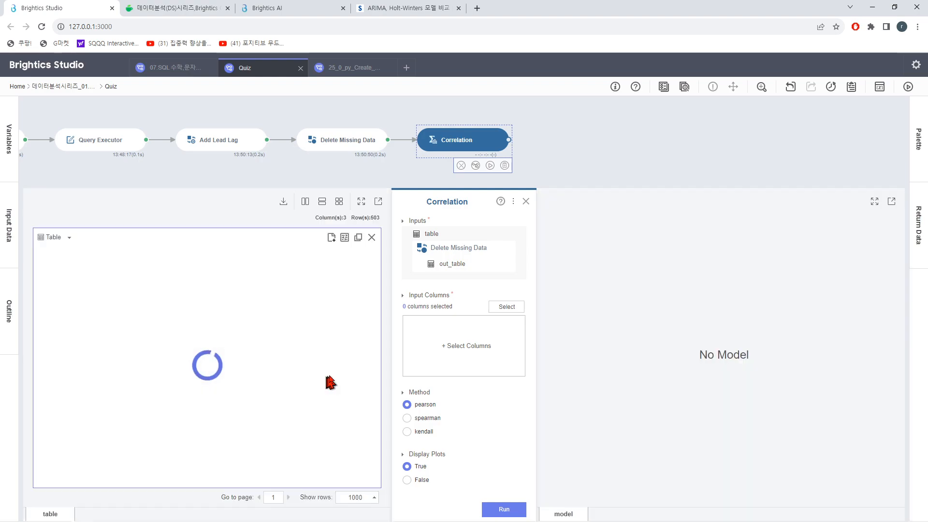
Step: Choose both travelers and travelers_1 as the Correlation input columns
{"action": "left_click", "coordinate": [506, 309]}
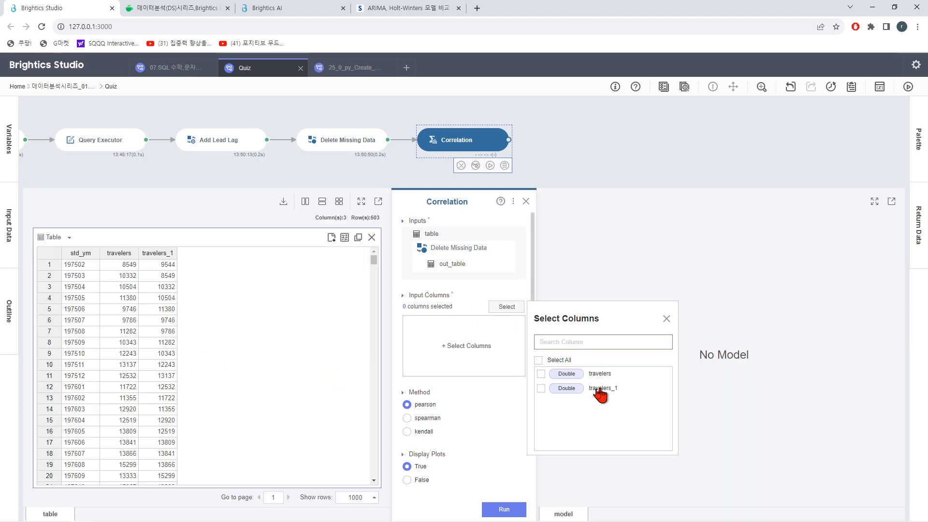
{"action": "left_click", "coordinate": [538, 361]}
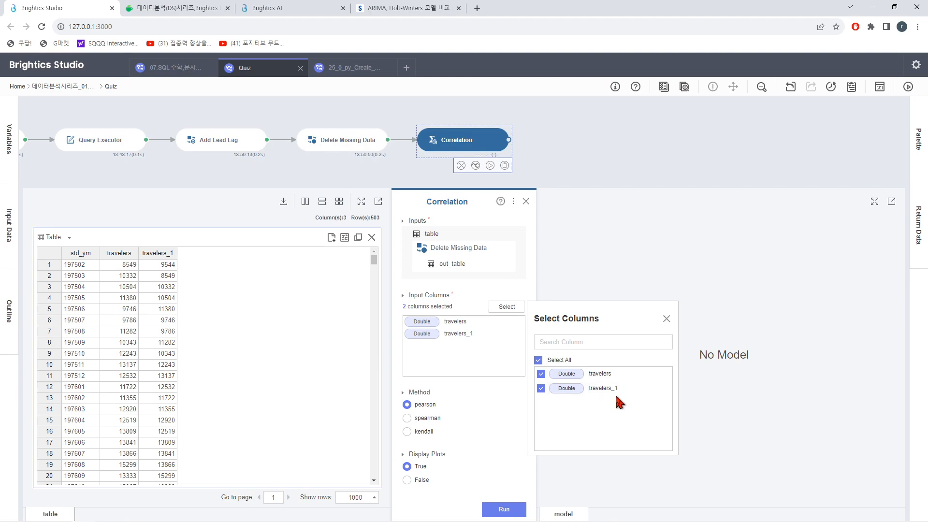
{"action": "left_click", "coordinate": [666, 321]}
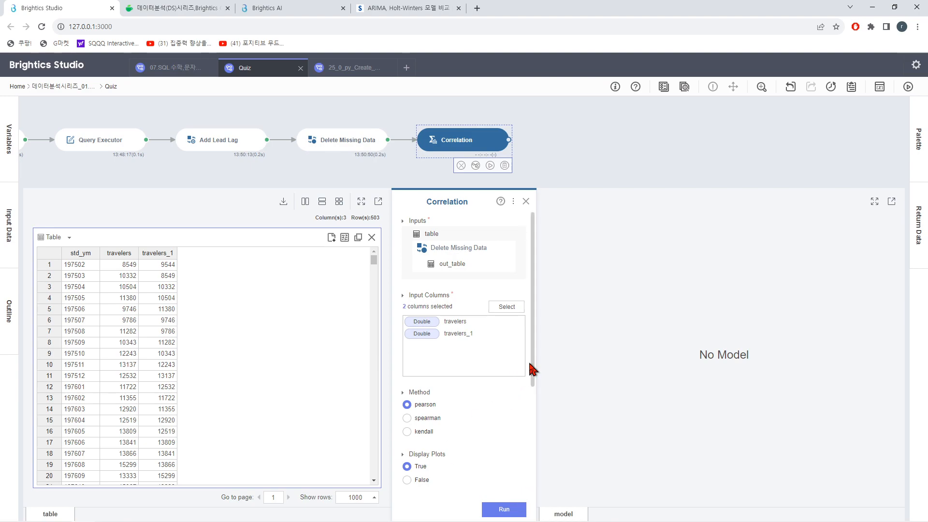
Step: Set the Correlation precision to 4 and run the function to review its correlation matrix and table
{"action": "left_click_drag", "start_coordinate": [530, 368], "coordinate": [526, 435]}
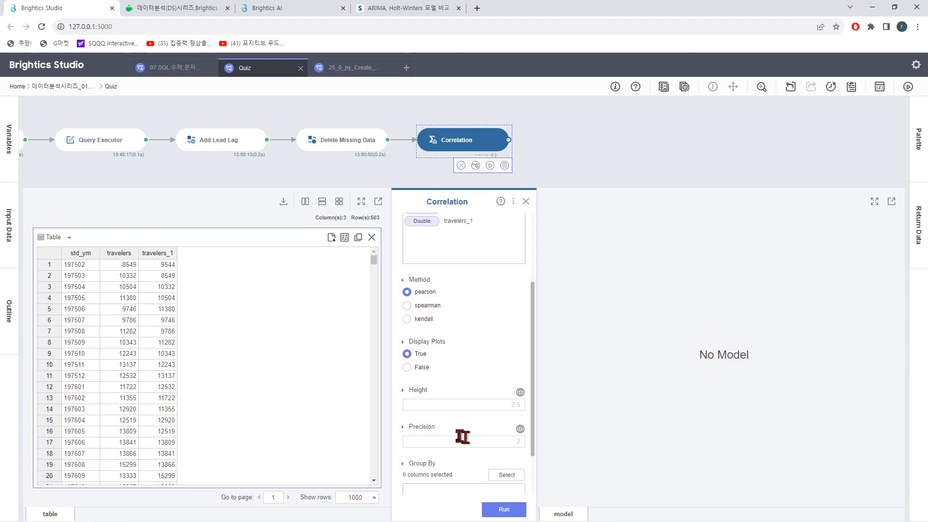
{"action": "left_click", "coordinate": [522, 441]}
{"action": "type", "text": "4"}
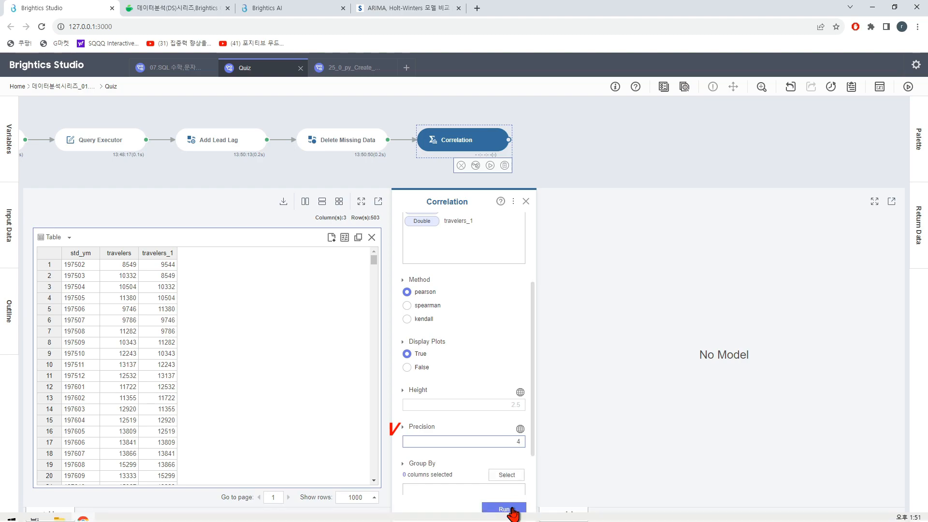
{"action": "left_click", "coordinate": [513, 511]}
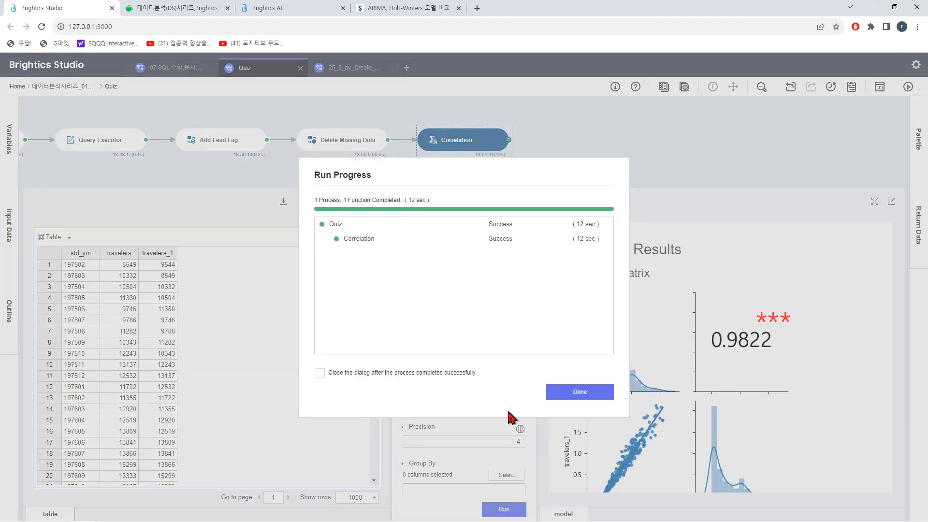
{"action": "left_click", "coordinate": [570, 392]}
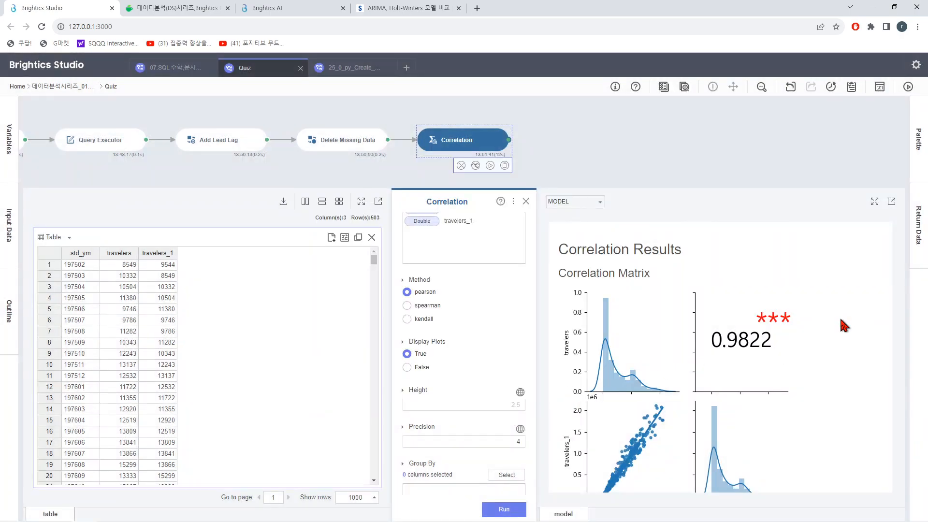
{"action": "scroll", "coordinate": [841, 322], "scroll_direction": "down", "scroll_amount": 3}
{"action": "scroll", "coordinate": [834, 344], "scroll_direction": "up", "scroll_amount": 3}
{"action": "scroll", "coordinate": [829, 358], "scroll_direction": "down", "scroll_amount": 3}
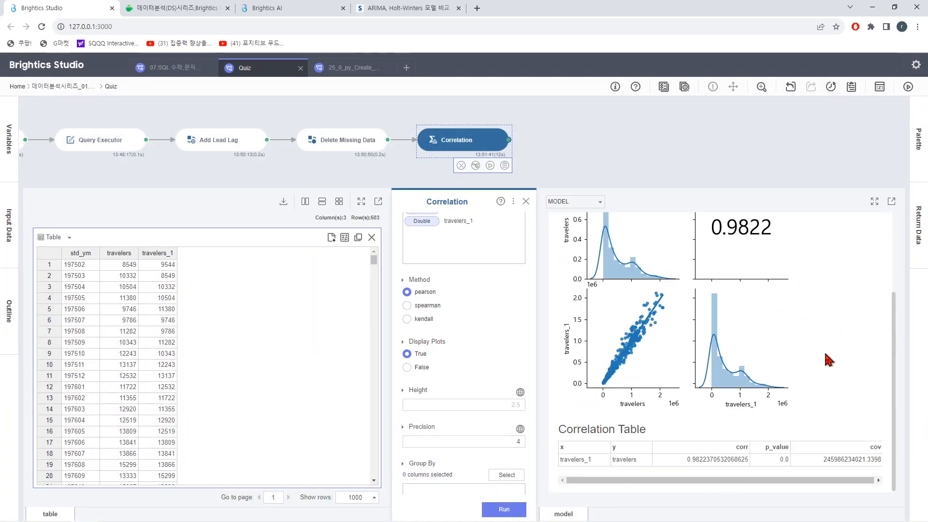
{"action": "scroll", "coordinate": [831, 359], "scroll_direction": "up", "scroll_amount": 3}
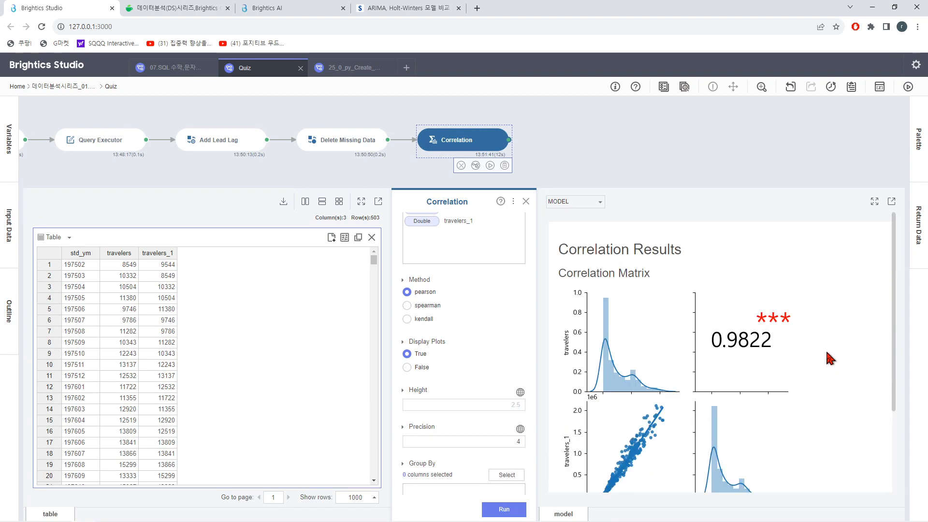